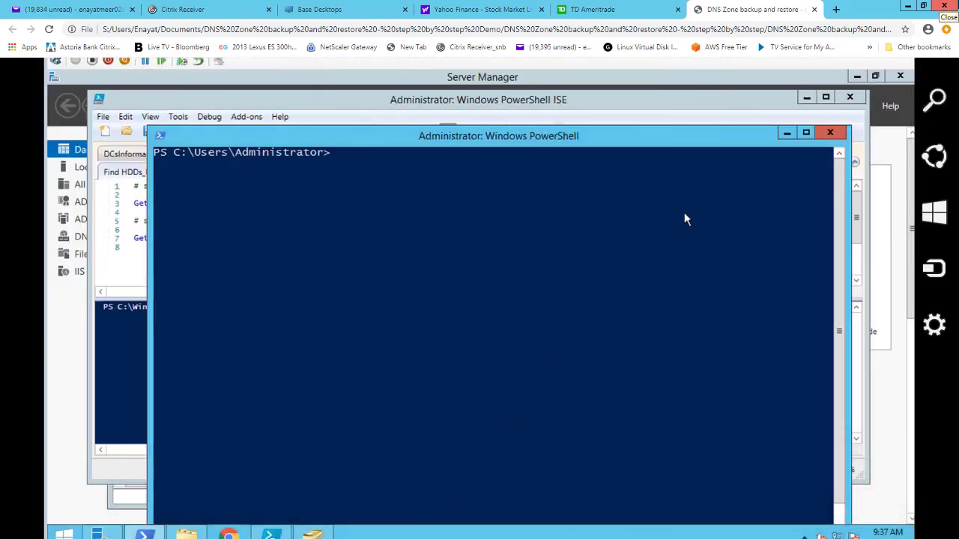
# Minimize both PowerShell windows and launch DNS Manager from Server Manager's Tools menu
pyautogui.click(786, 132)
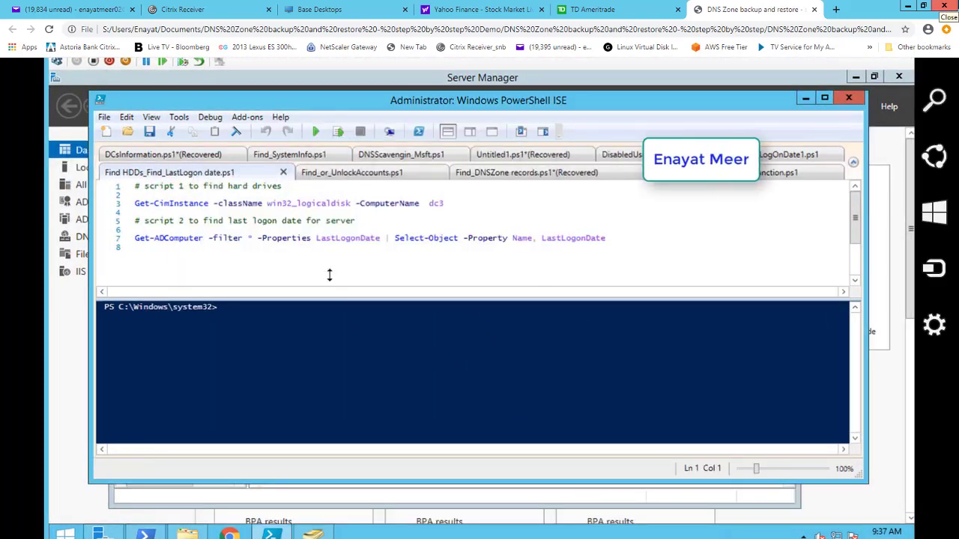
pyautogui.click(806, 101)
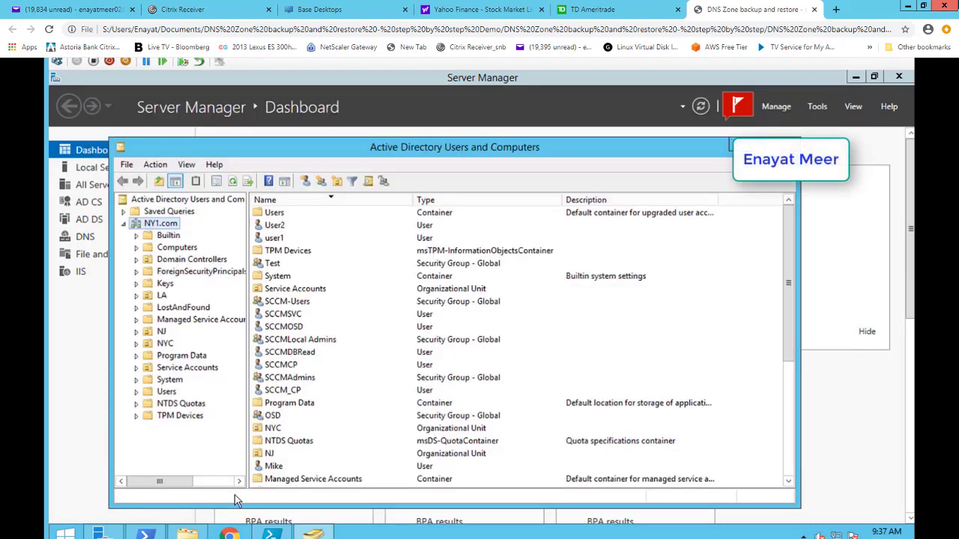
pyautogui.click(817, 109)
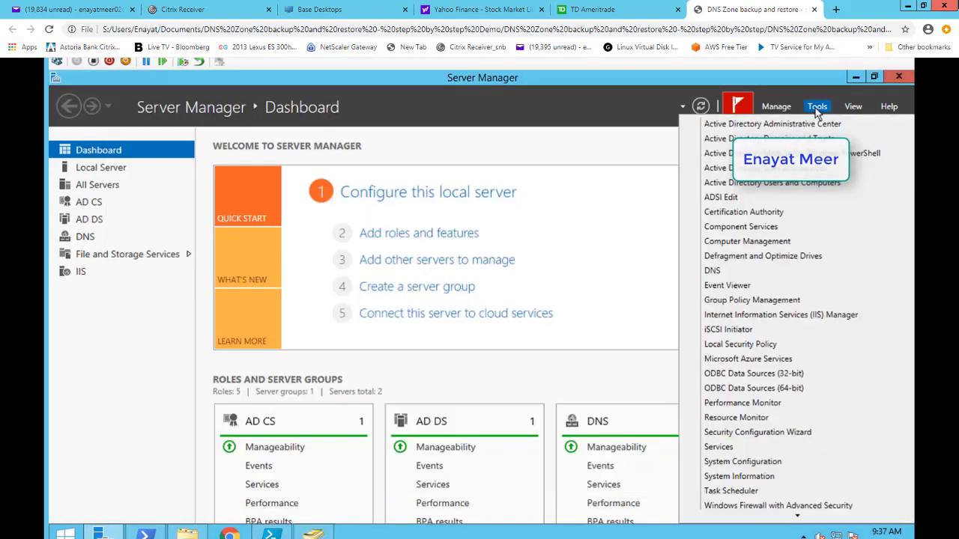
pyautogui.click(711, 270)
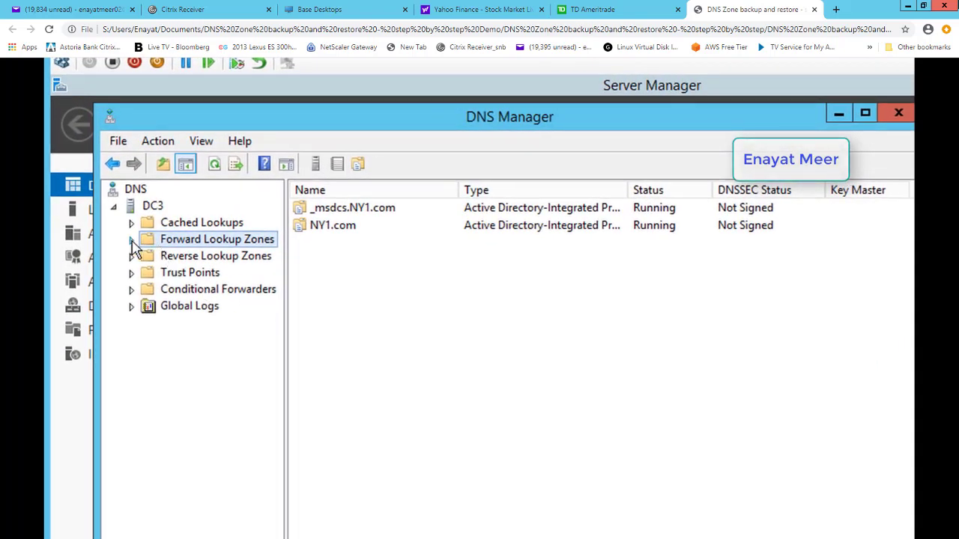
# Expand Forward Lookup Zones and browse NY1.com's SOA, NS and host A records
pyautogui.click(131, 239)
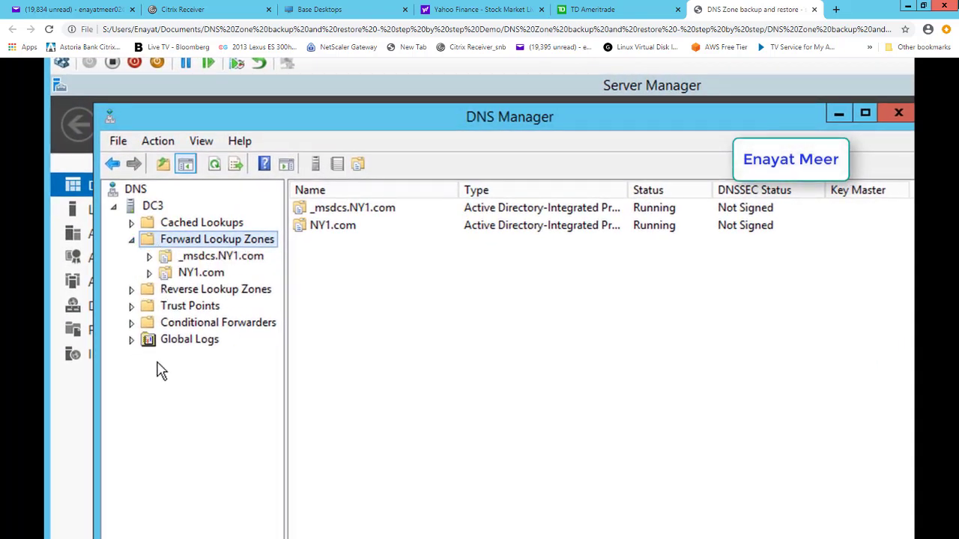
pyautogui.click(204, 274)
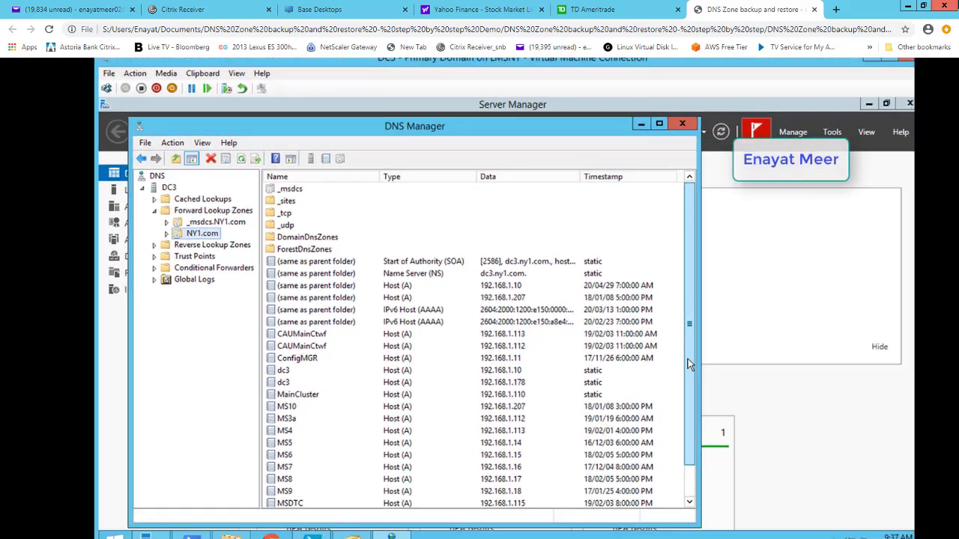
pyautogui.scroll(-1, 689, 364)
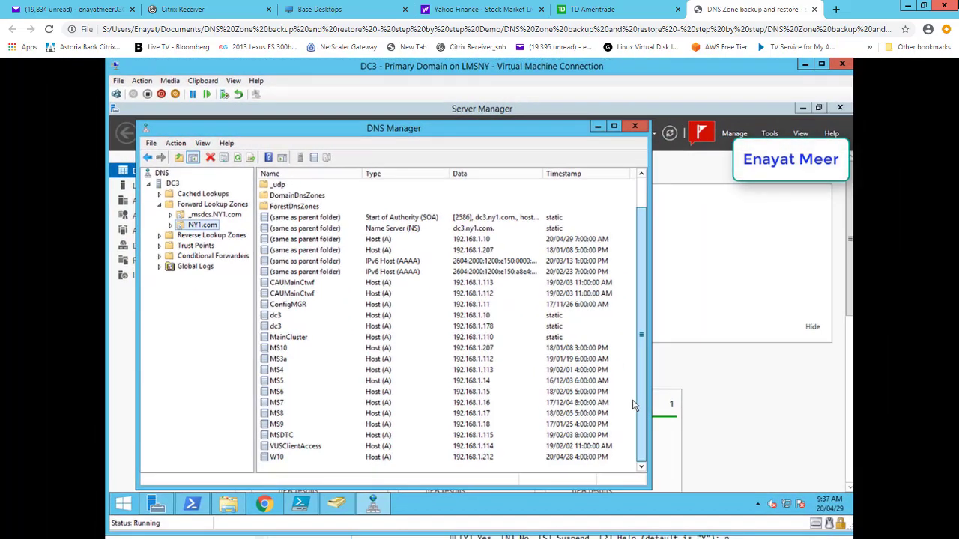
pyautogui.scroll(1, 635, 357)
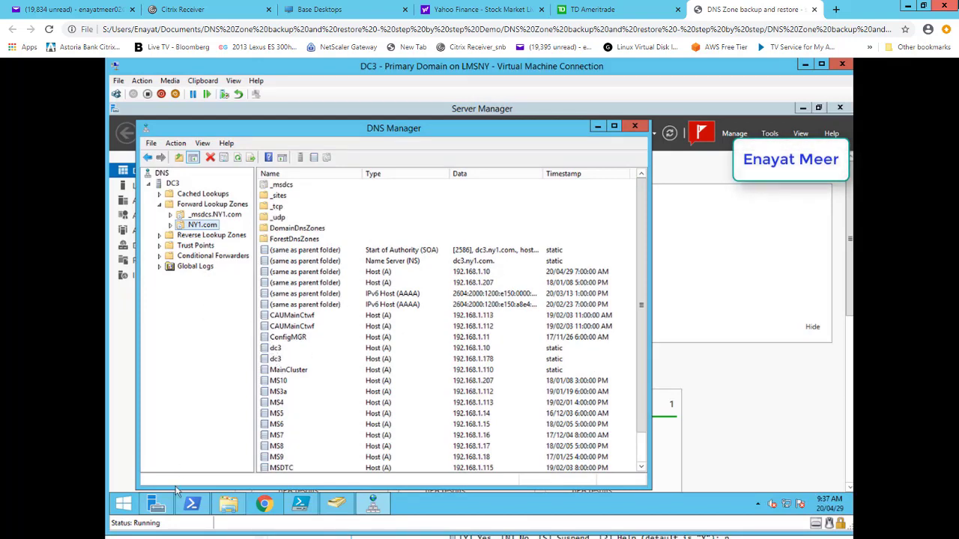
pyautogui.click(190, 506)
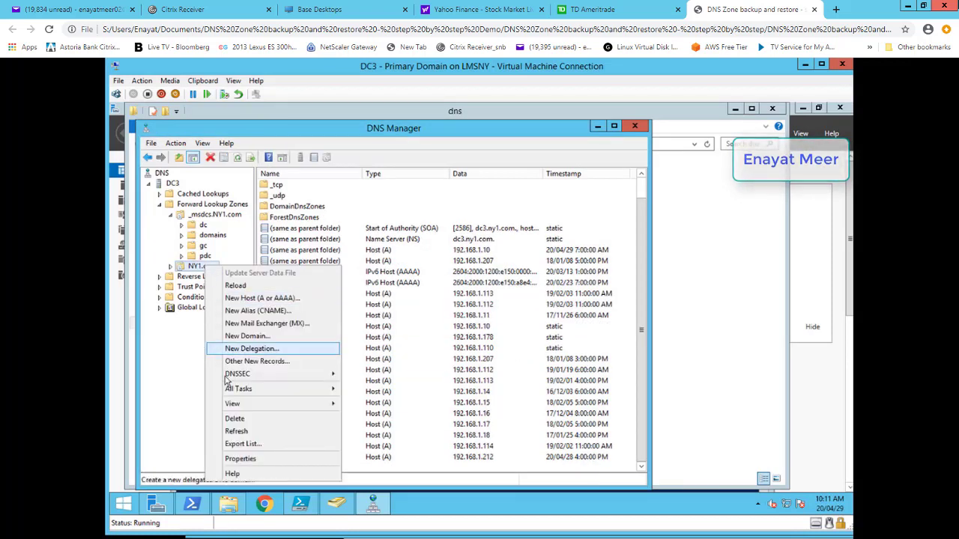
# Refresh NY1.com to show SOA serial 2587, then launch a blank Notepad
pyautogui.click(228, 432)
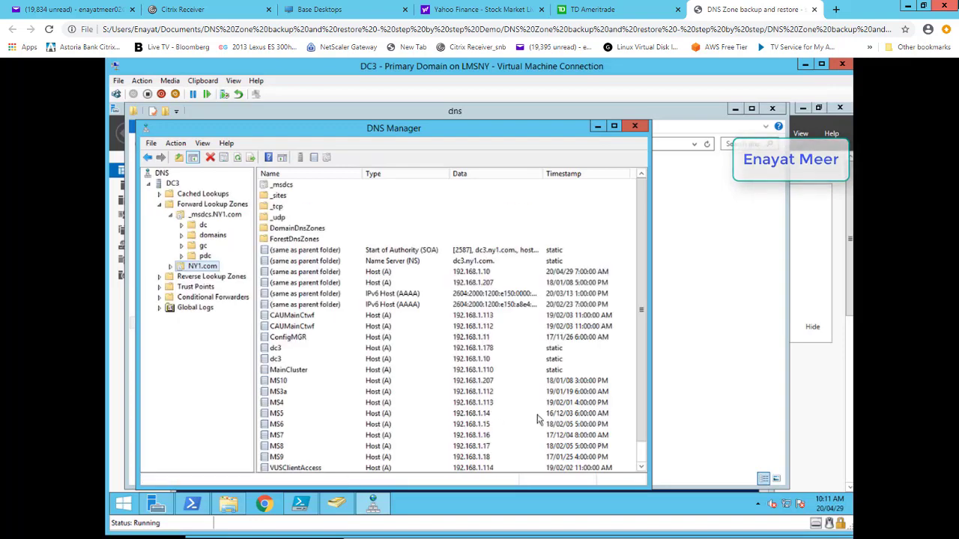
pyautogui.scroll(-1, 641, 448)
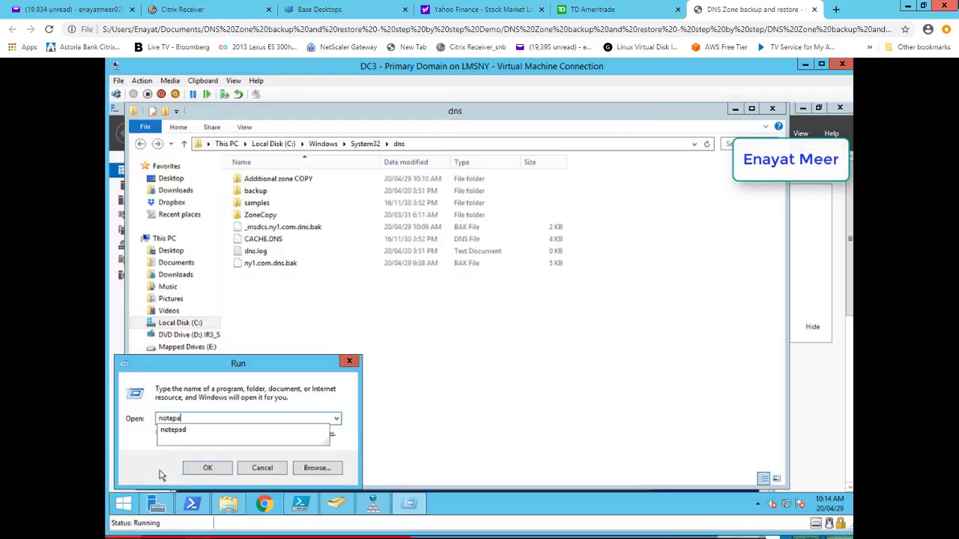
pyautogui.write('d')
pyautogui.press('Return')
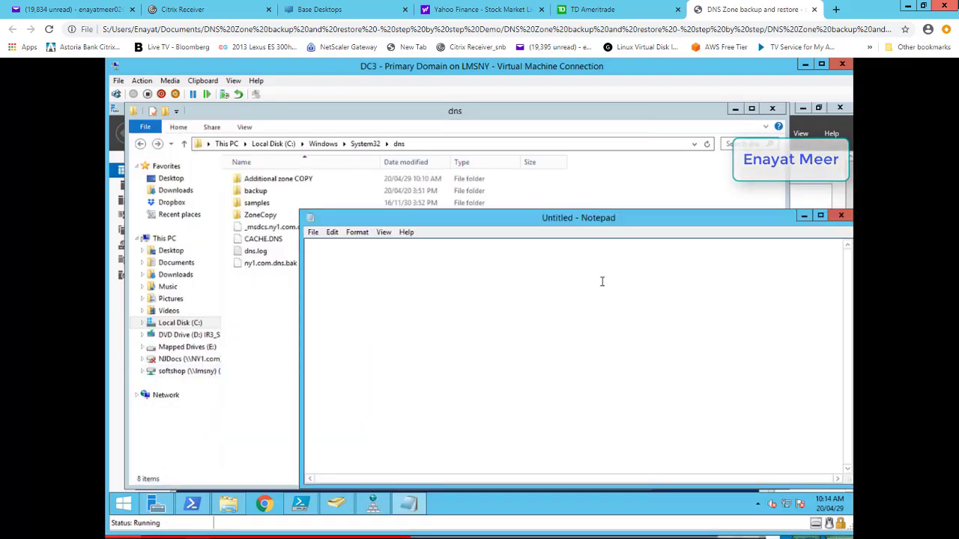
# Review ny1.com.dns.bak in Notepad, confirming it holds the MSDTC A record 192.168.1.115
pyautogui.moveTo(279, 268); pyautogui.dragTo(591, 301)
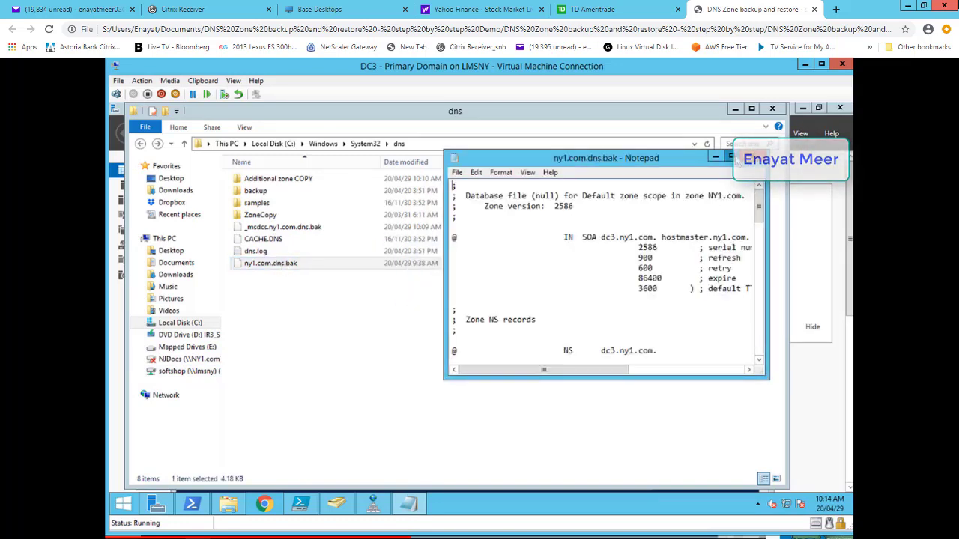
pyautogui.scroll(-18, 592, 295)
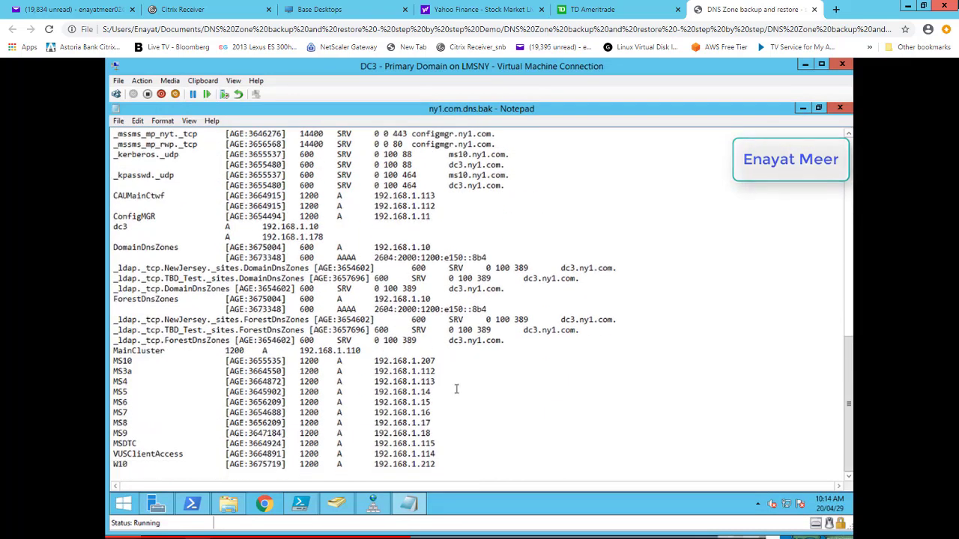
pyautogui.moveTo(114, 444); pyautogui.dragTo(453, 444)
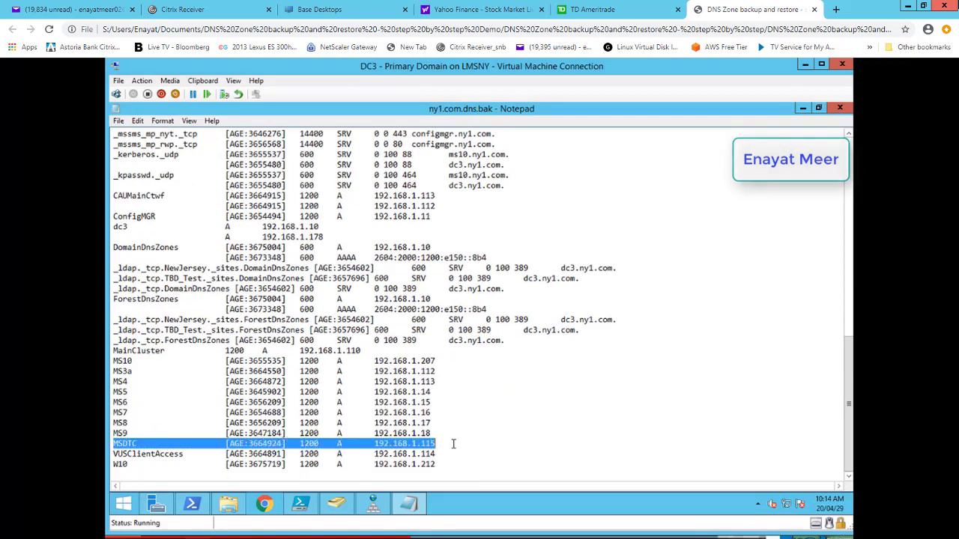
pyautogui.click(840, 109)
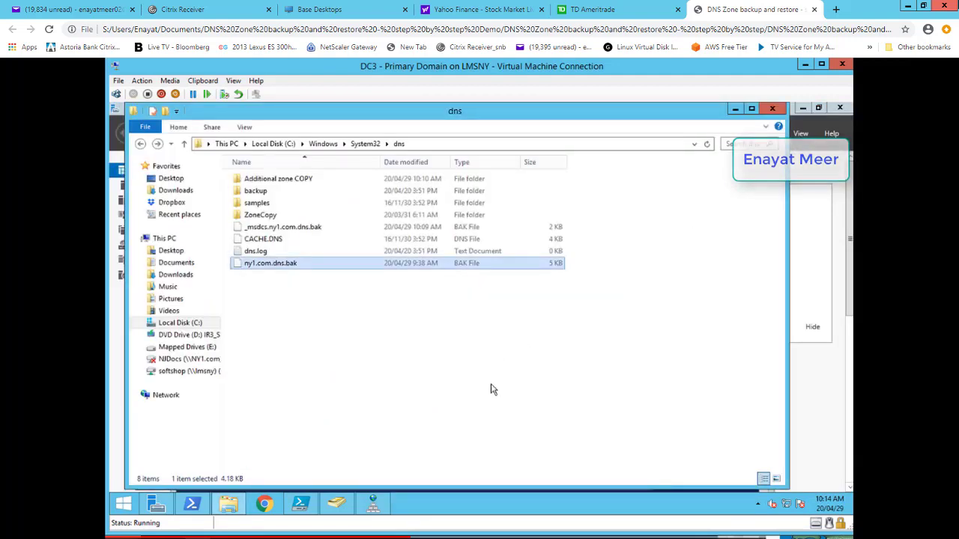
# Delete the NY1.com zone, including its copy in Active Directory
pyautogui.click(734, 110)
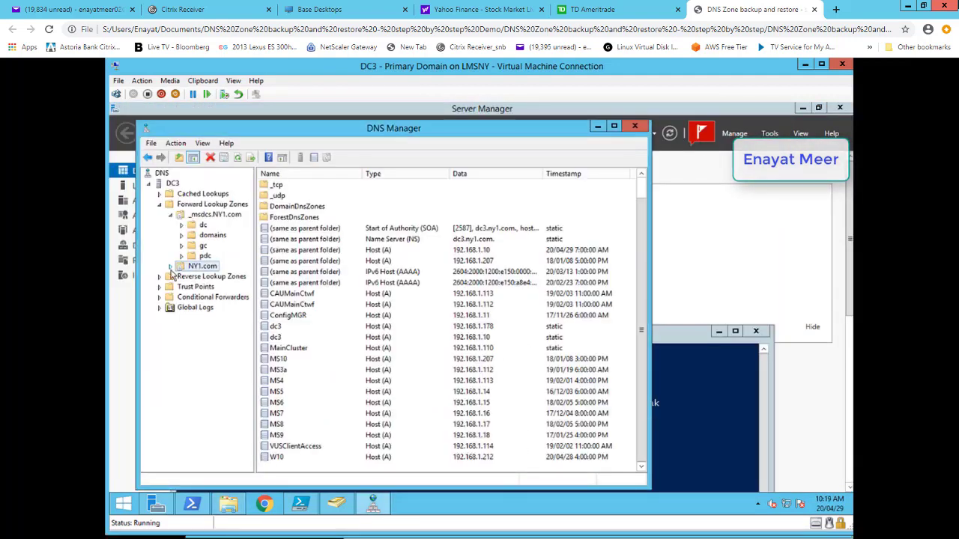
pyautogui.click(193, 268)
pyautogui.rightClick(192, 271)
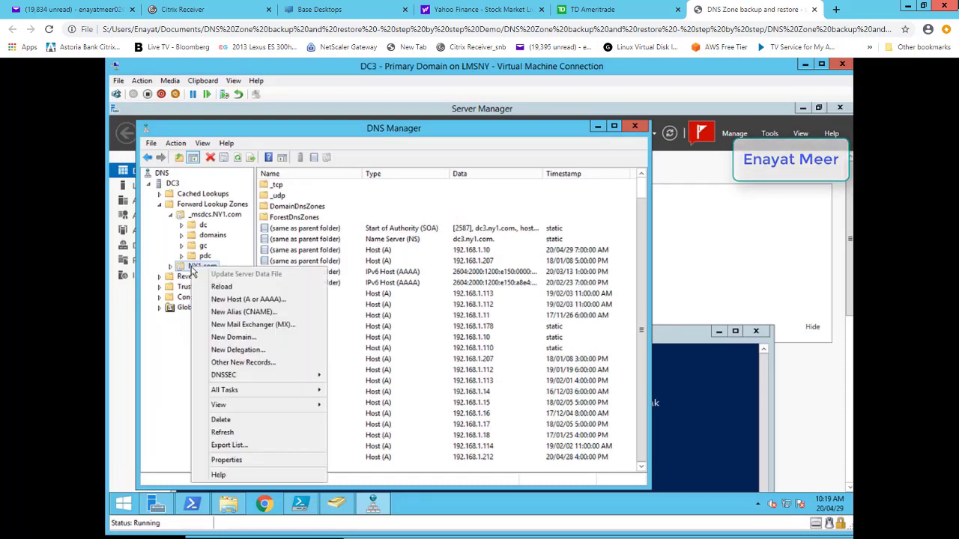
pyautogui.click(221, 420)
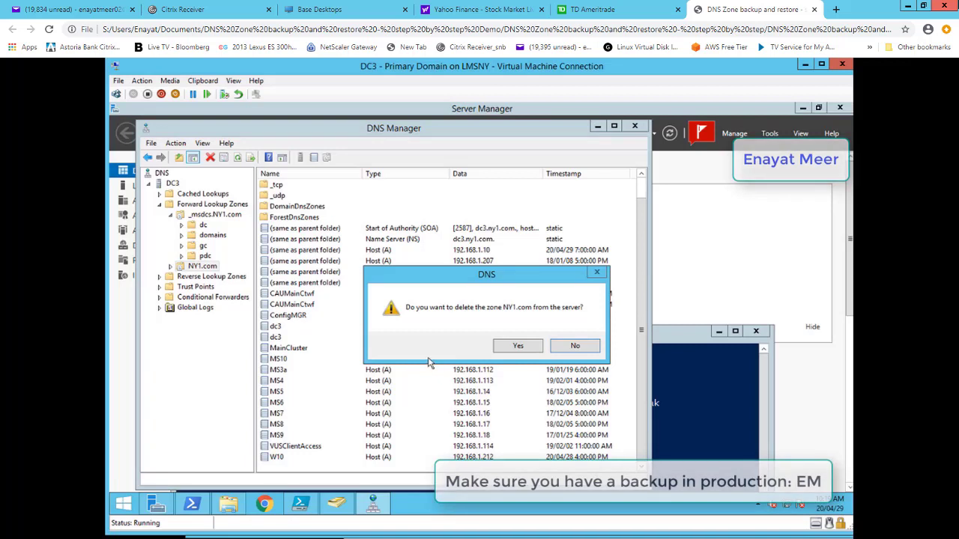
pyautogui.click(526, 346)
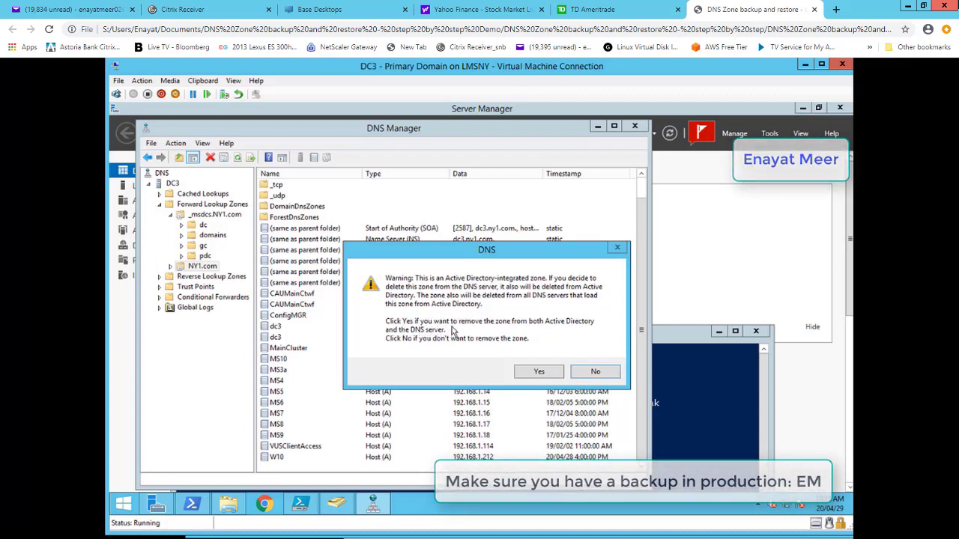
pyautogui.click(538, 372)
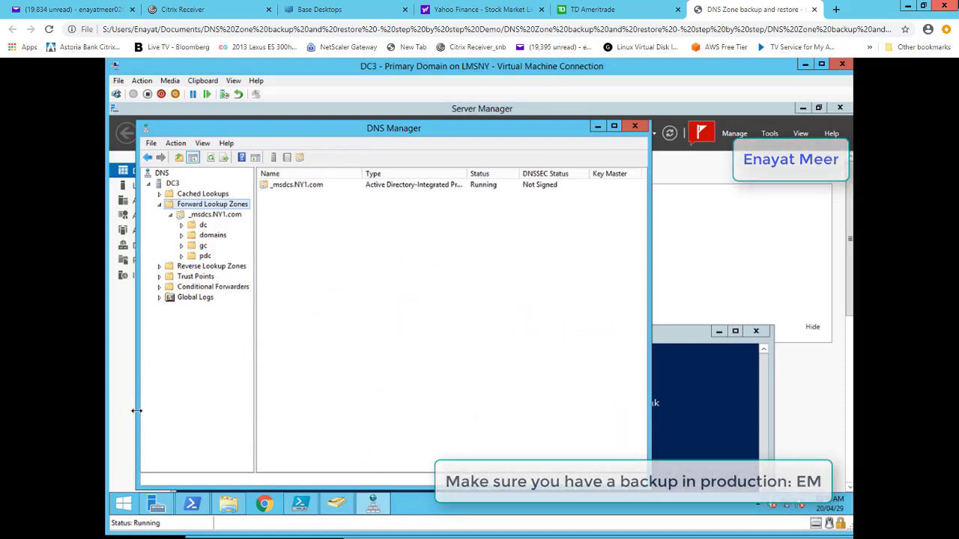
# Delete the _msdcs.NY1.com zone, also removing it from Active Directory
pyautogui.click(213, 215)
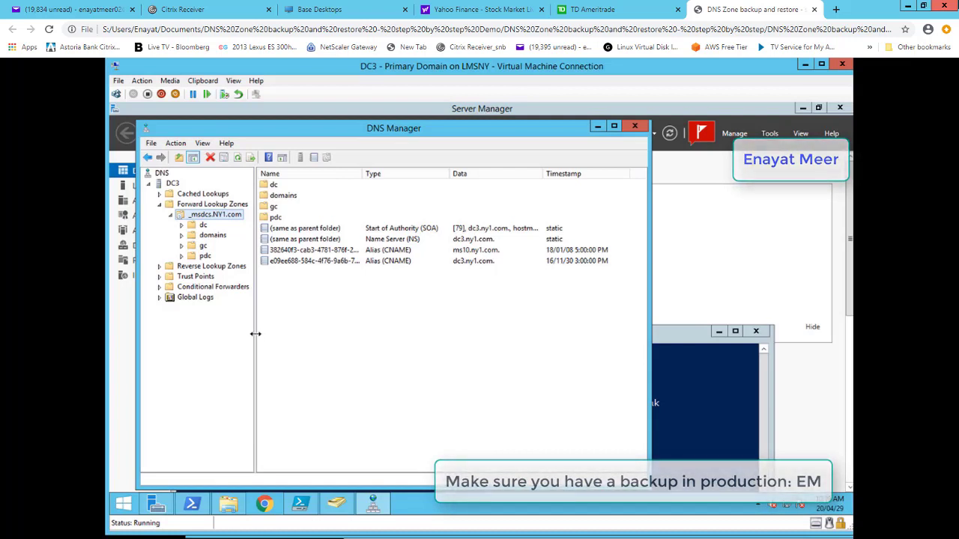
pyautogui.rightClick(207, 216)
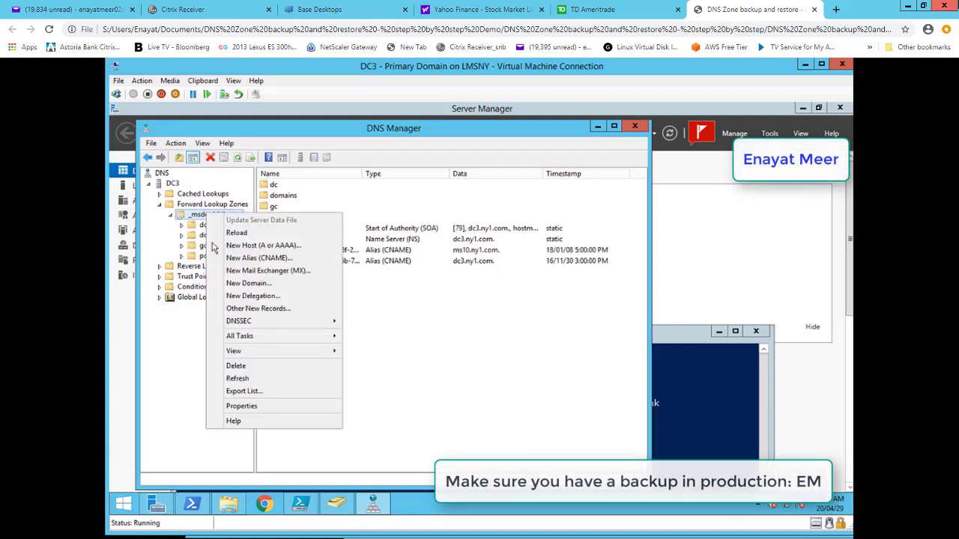
pyautogui.click(235, 370)
pyautogui.click(516, 349)
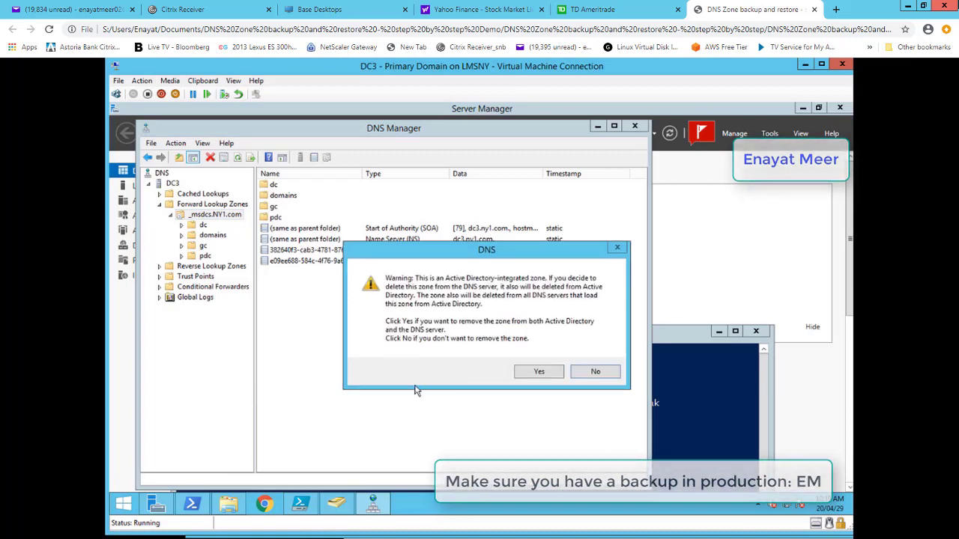
pyautogui.click(527, 373)
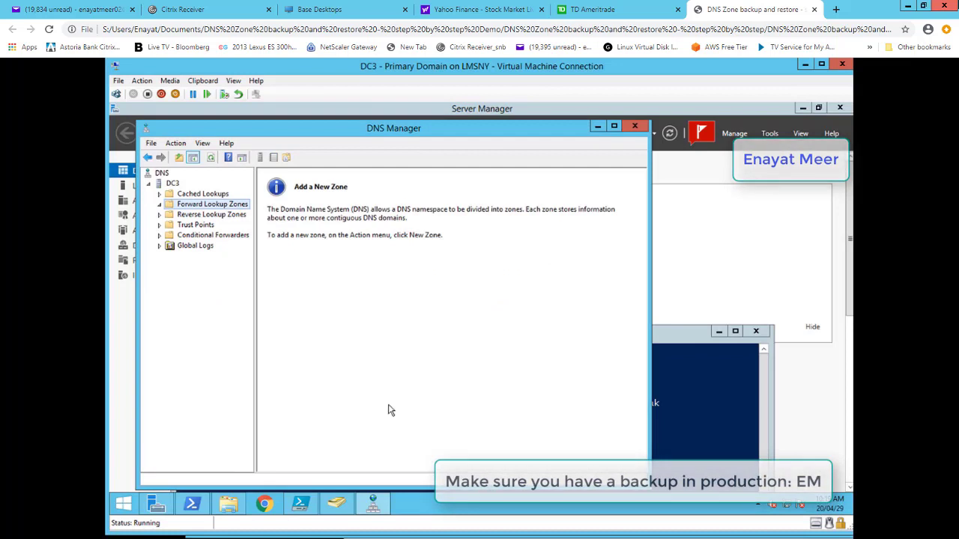
# Start a new primary zone named ny1.com, not stored in Active Directory
pyautogui.rightClick(189, 207)
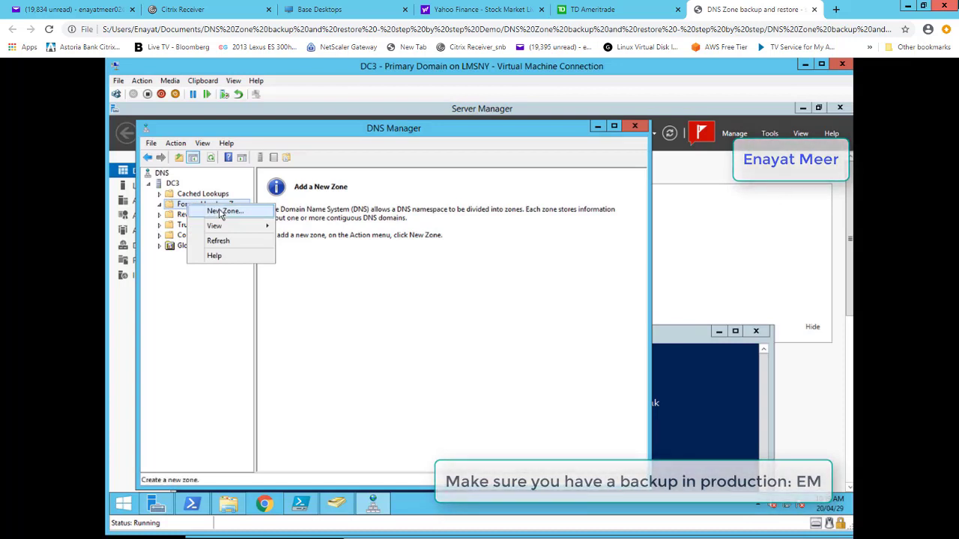
pyautogui.click(218, 208)
pyautogui.click(358, 341)
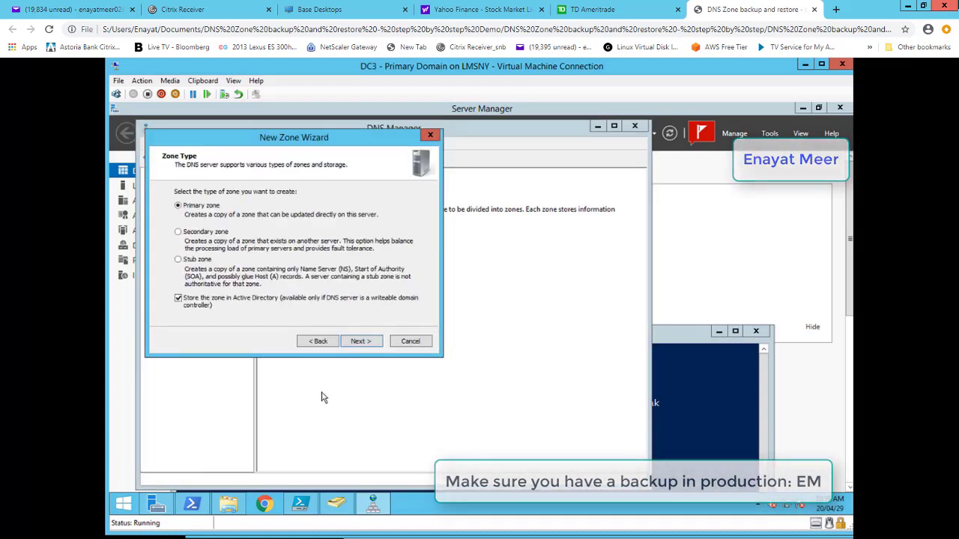
pyautogui.click(178, 299)
pyautogui.click(360, 341)
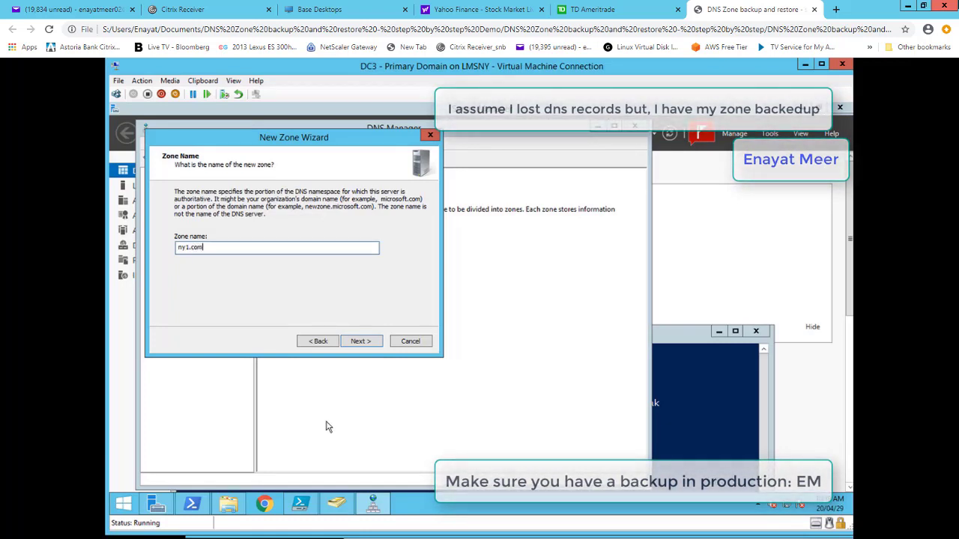
pyautogui.click(361, 341)
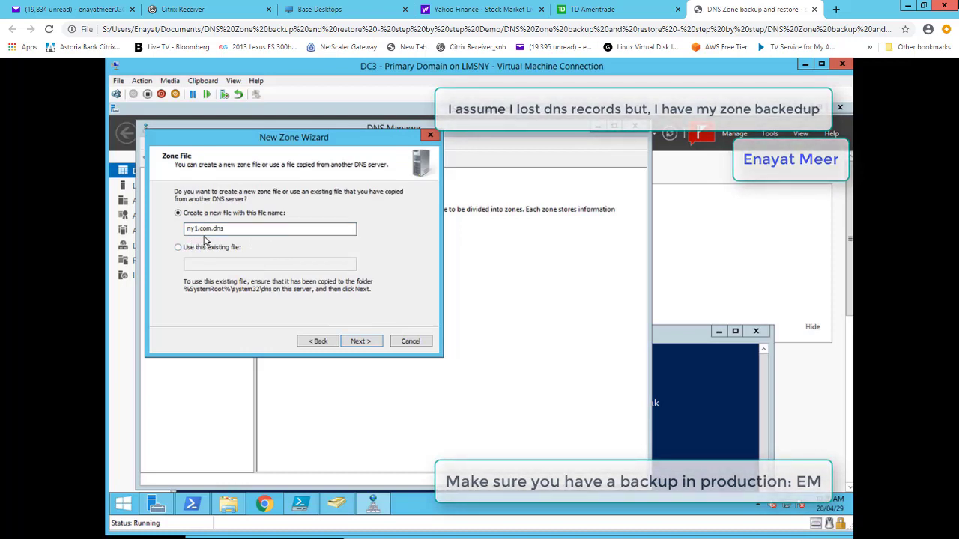
# Rename ny1.com.dns.bak to ny1.com.dns in the System32 dns folder
pyautogui.click(229, 503)
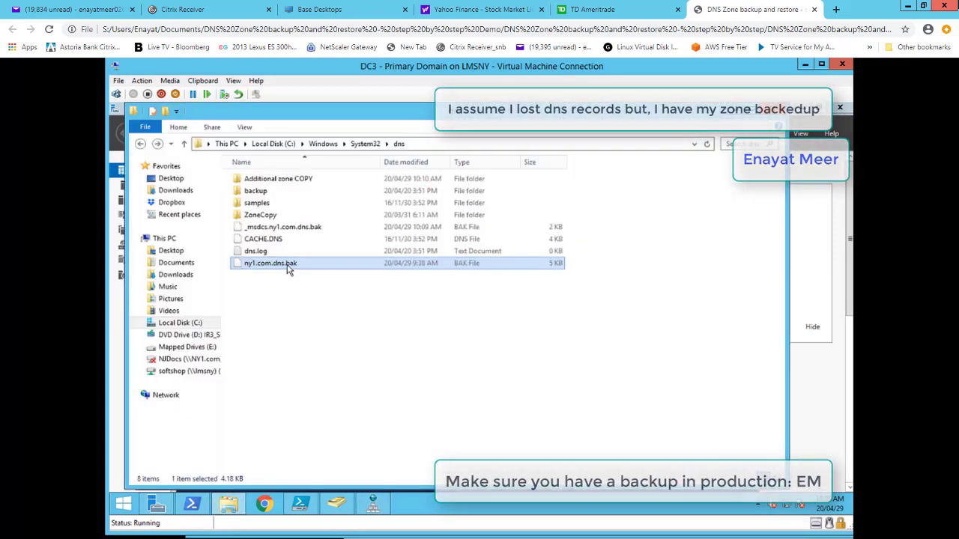
pyautogui.rightClick(289, 266)
pyautogui.click(318, 334)
pyautogui.press('F2')
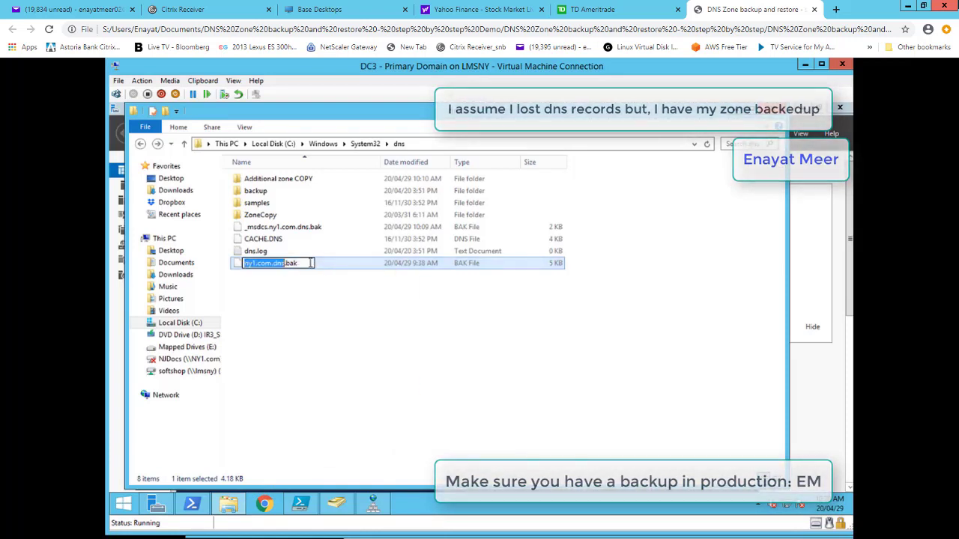
pyautogui.press('End')
pyautogui.press('BackSpace')
pyautogui.press('BackSpace')
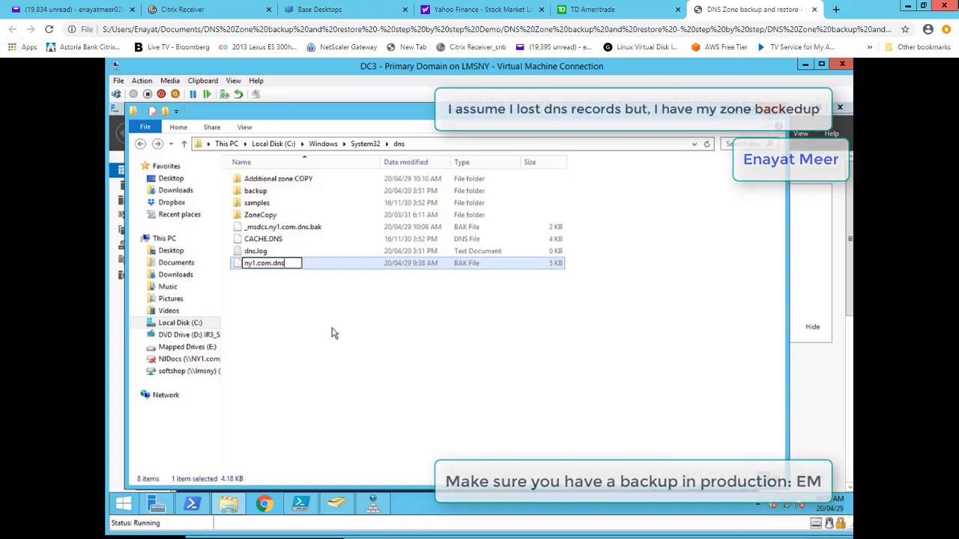
pyautogui.press('Return')
pyautogui.click(531, 307)
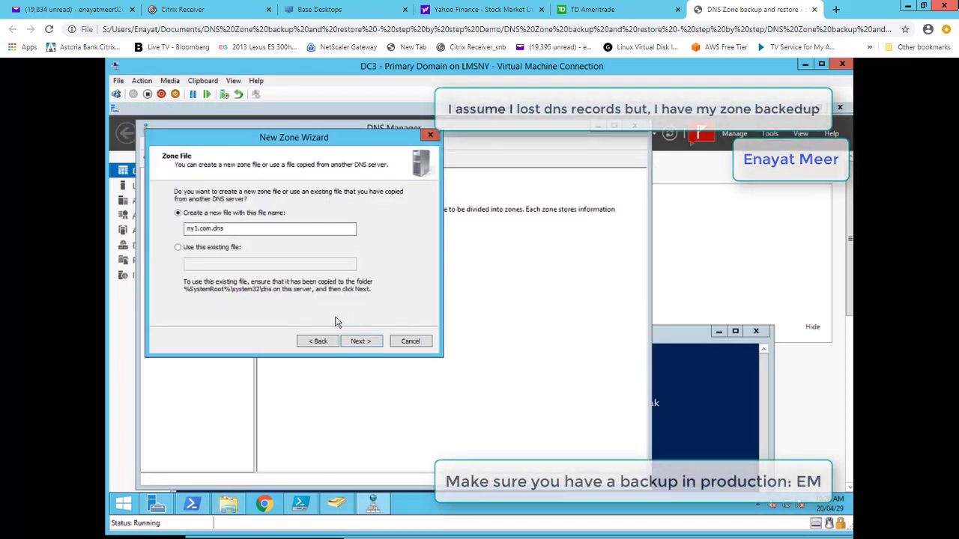
# Finish the zone using the existing ny1.com.dns file with dynamic updates disallowed
pyautogui.click(178, 247)
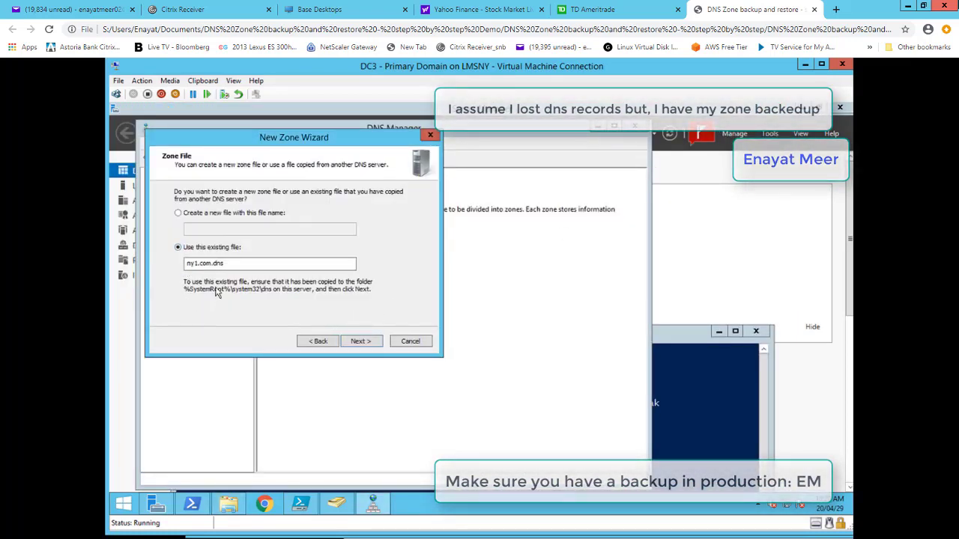
pyautogui.click(358, 343)
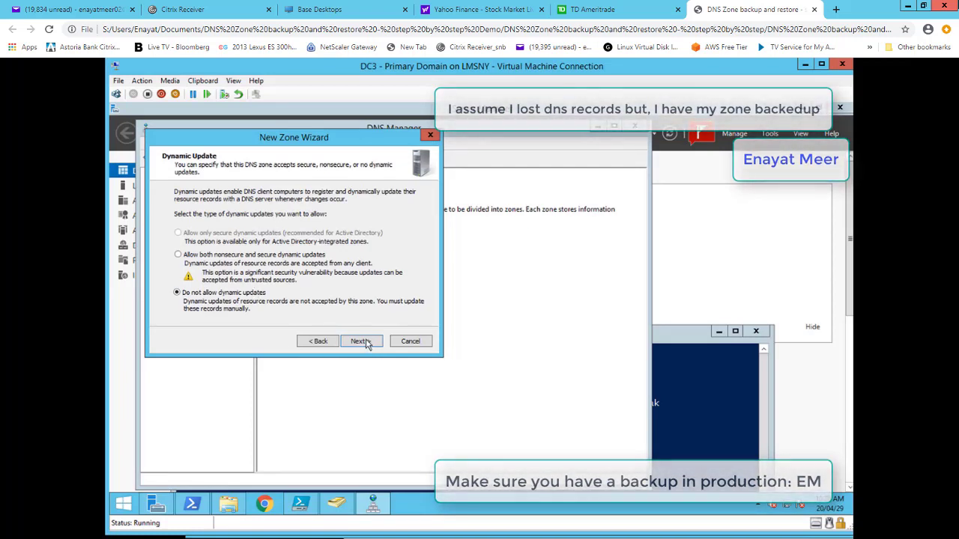
pyautogui.click(362, 341)
pyautogui.click(361, 341)
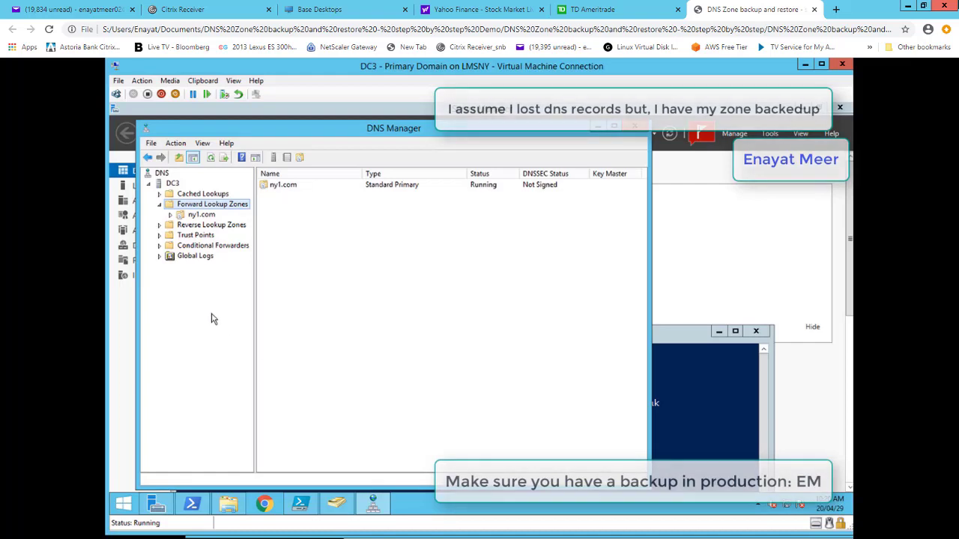
# Convert the ny1.com zone to Active Directory-integrated storage in its properties
pyautogui.click(200, 215)
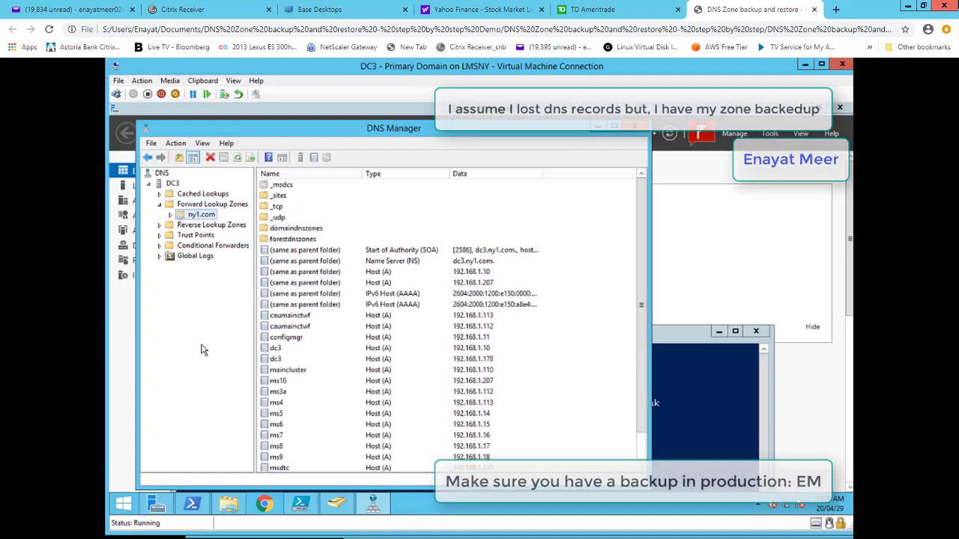
pyautogui.rightClick(185, 216)
pyautogui.click(221, 409)
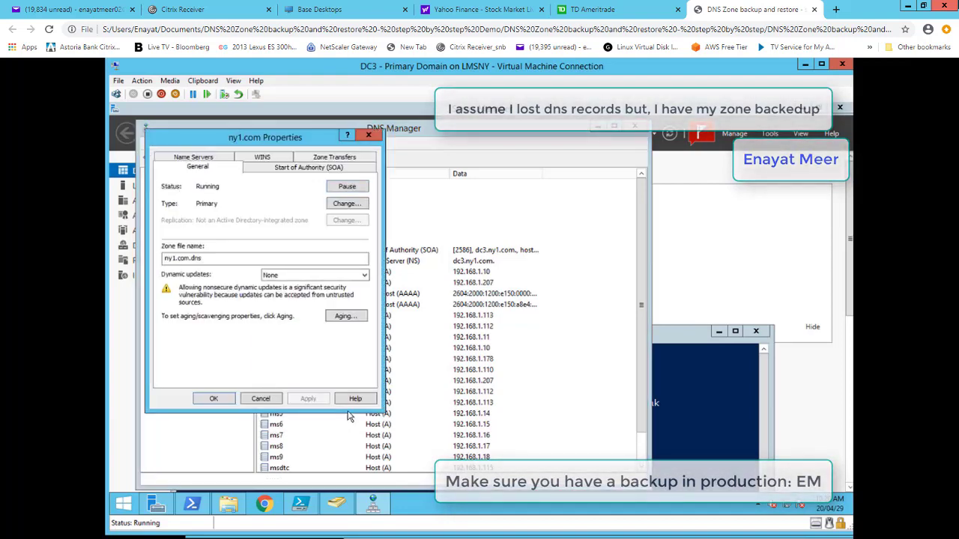
pyautogui.click(364, 277)
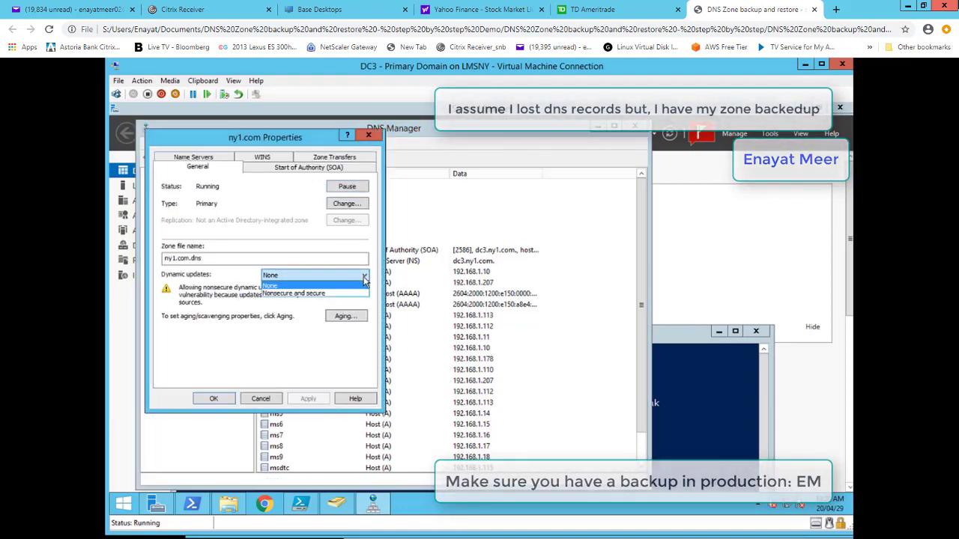
pyautogui.click(364, 279)
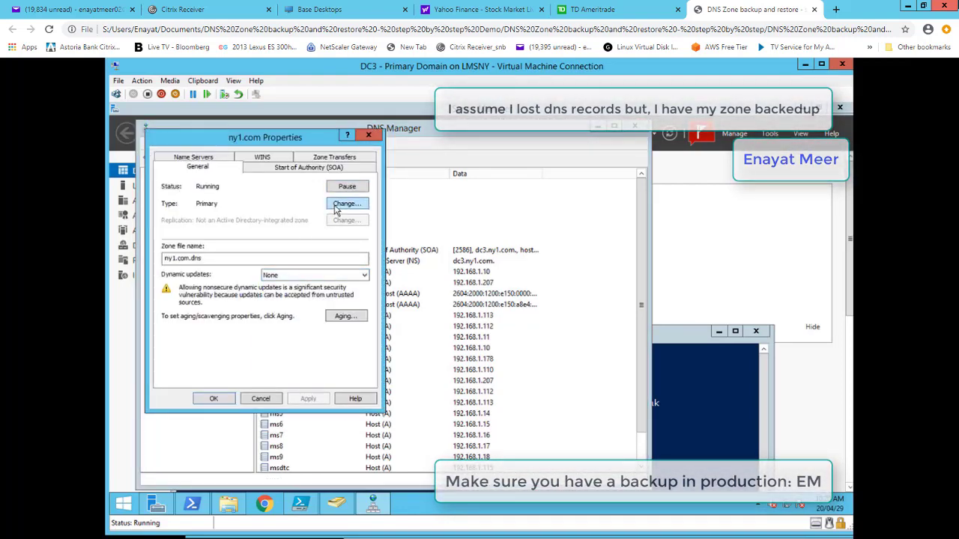
pyautogui.click(336, 207)
pyautogui.click(139, 311)
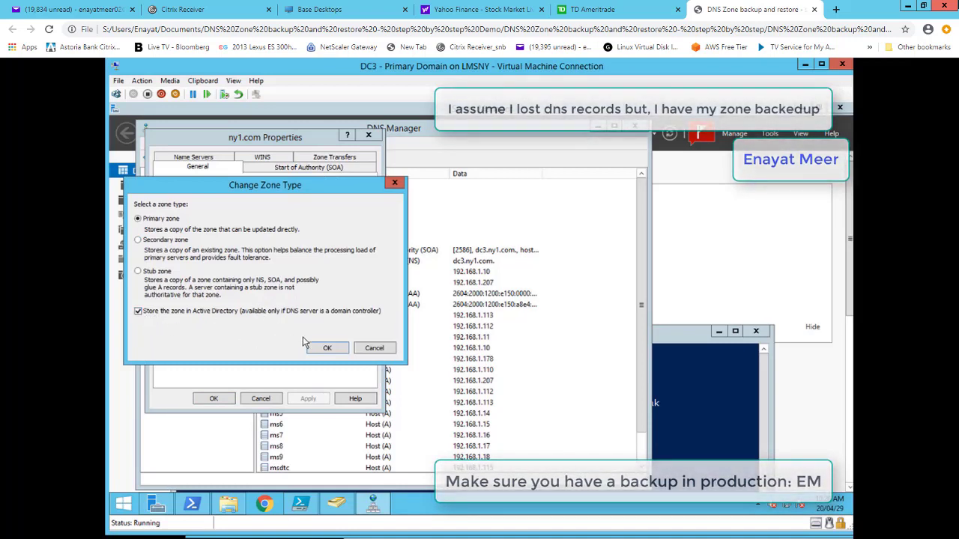
pyautogui.click(326, 348)
pyautogui.click(508, 349)
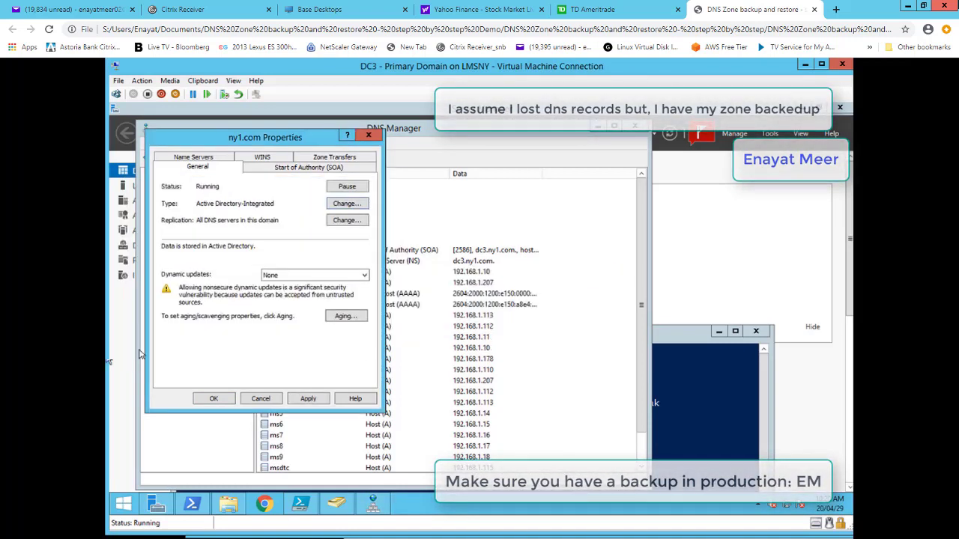
# Set ny1.com dynamic updates to Secure only and save the properties
pyautogui.click(365, 277)
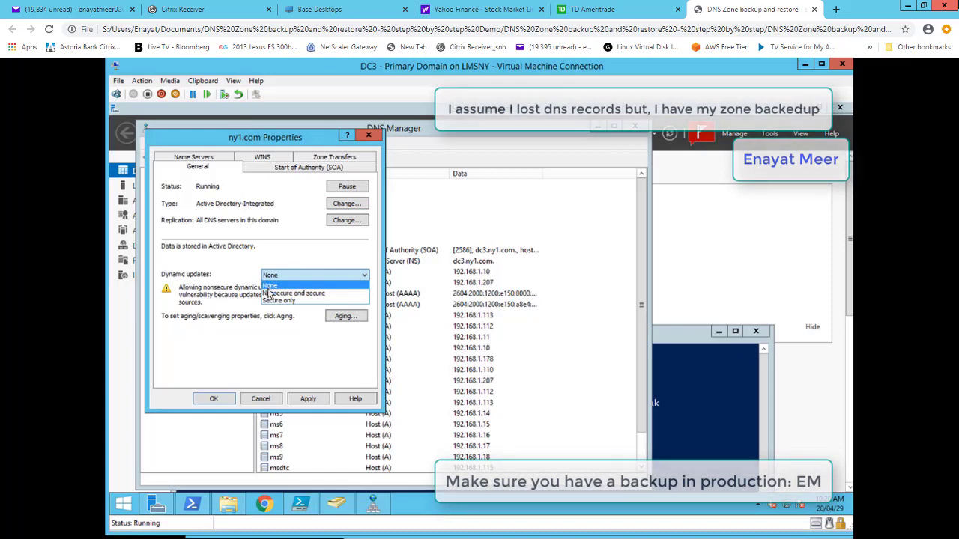
pyautogui.click(273, 301)
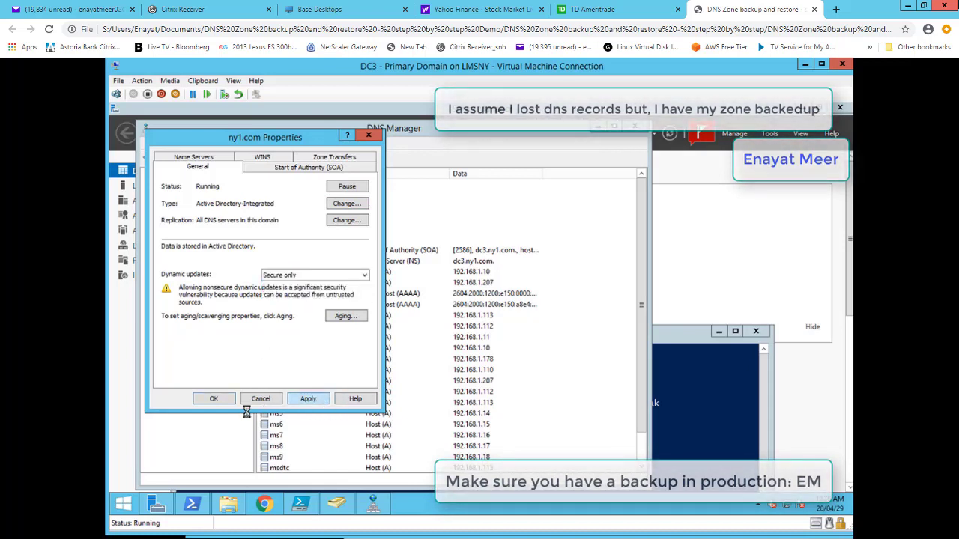
pyautogui.click(214, 398)
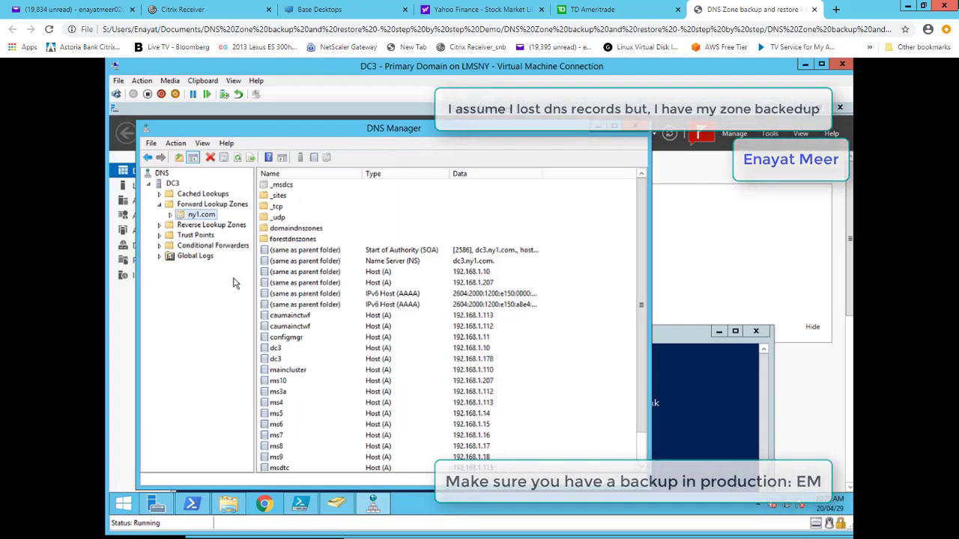
pyautogui.click(238, 158)
pyautogui.moveTo(641, 342); pyautogui.dragTo(641, 432)
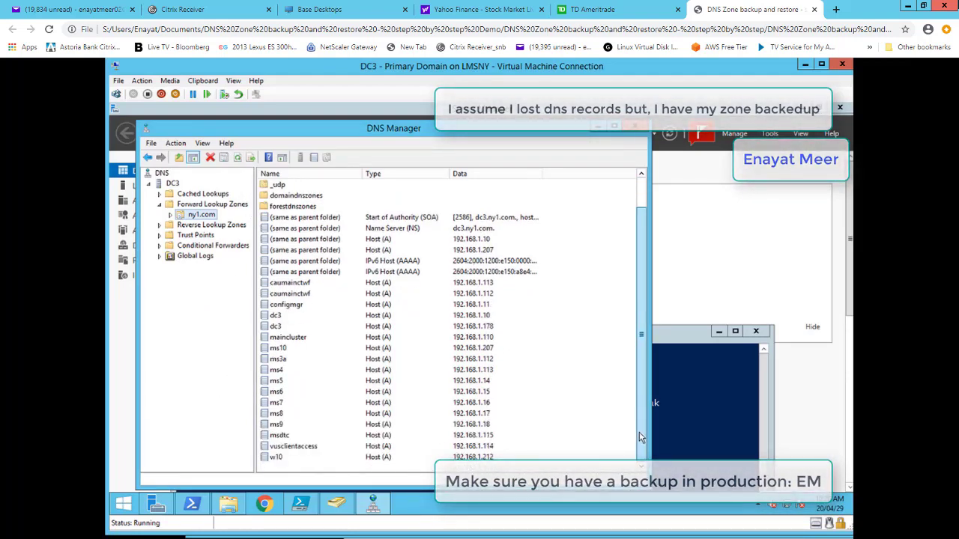
pyautogui.scroll(1, 642, 418)
pyautogui.scroll(-1, 641, 416)
pyautogui.click(281, 436)
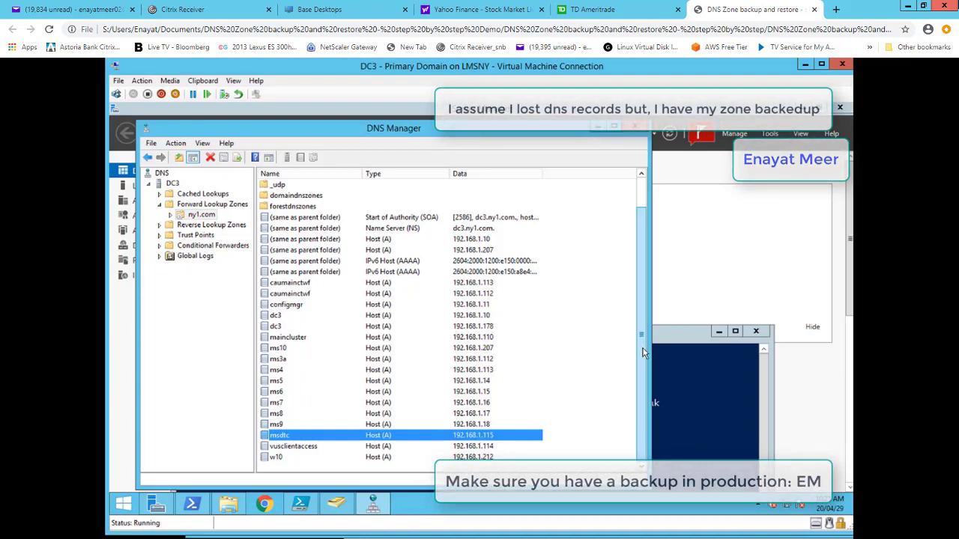
pyautogui.scroll(1, 642, 352)
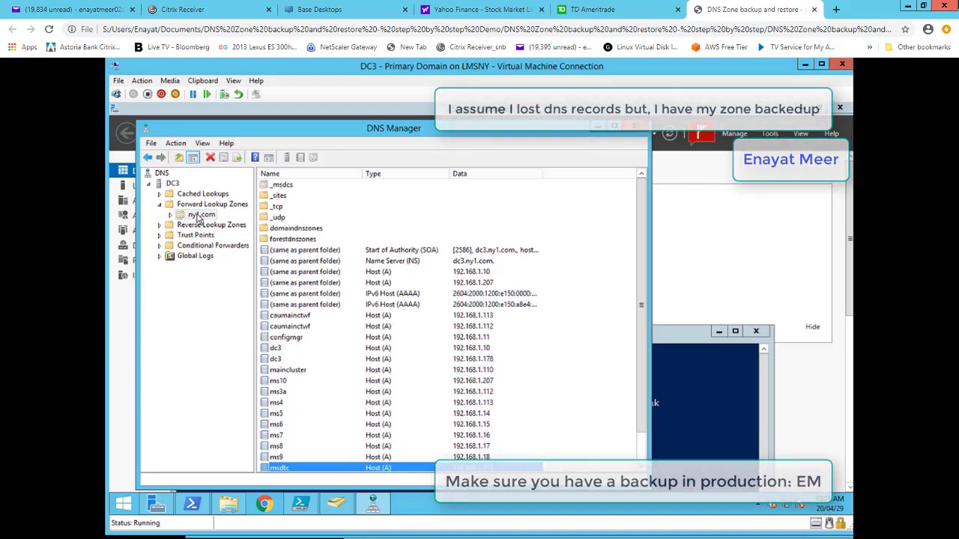
pyautogui.hotkey('alt', 'Tab')
pyautogui.click(284, 227)
# Rename _msdcs.ny1.com.dns.bak to _msdcs.ny1.com.dns, accepting the extension change
pyautogui.rightClick(284, 230)
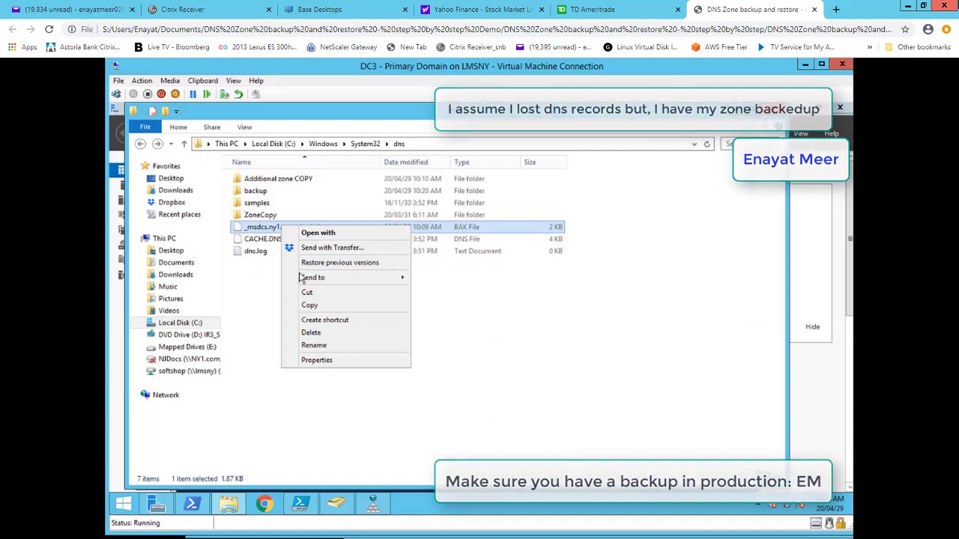
pyautogui.click(315, 345)
pyautogui.press('End')
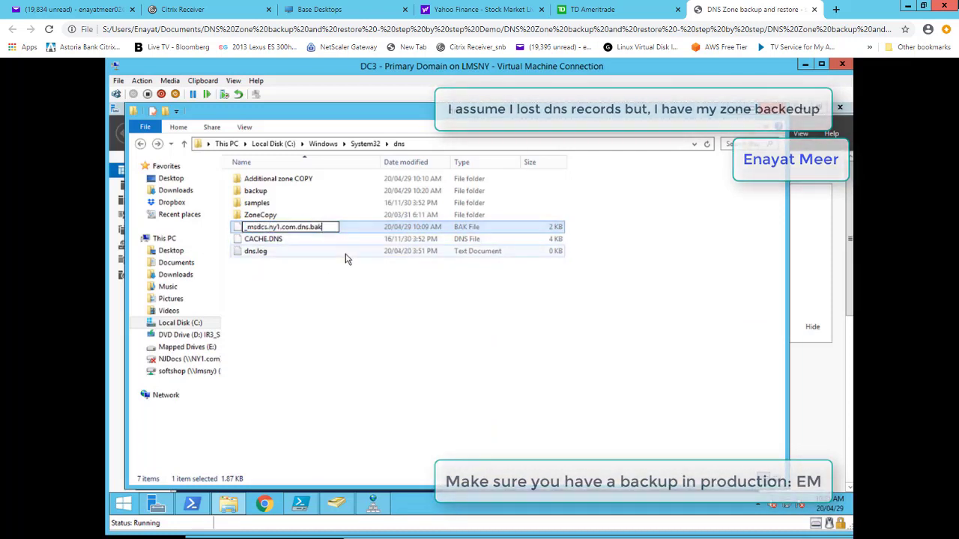
pyautogui.press('BackSpace')
pyautogui.press('BackSpace')
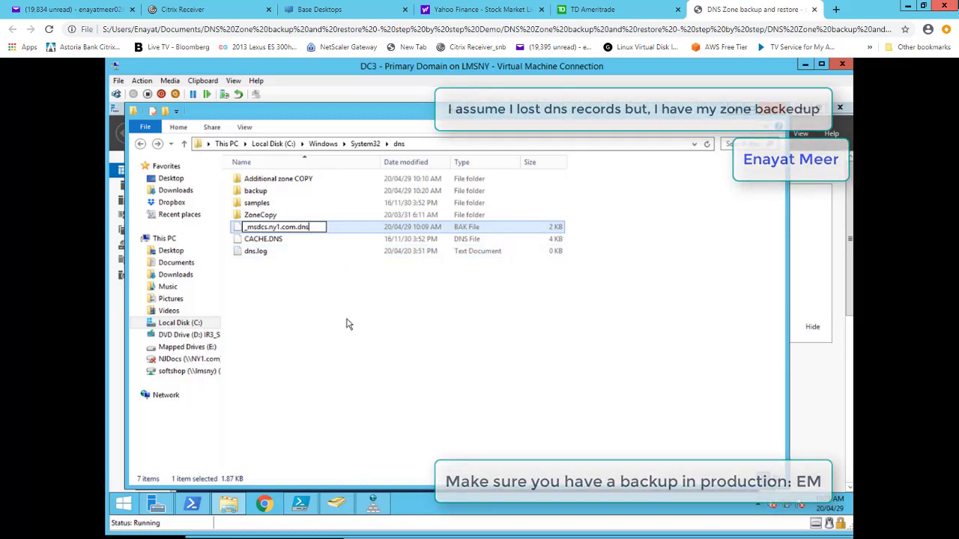
pyautogui.press('Return')
pyautogui.click(528, 307)
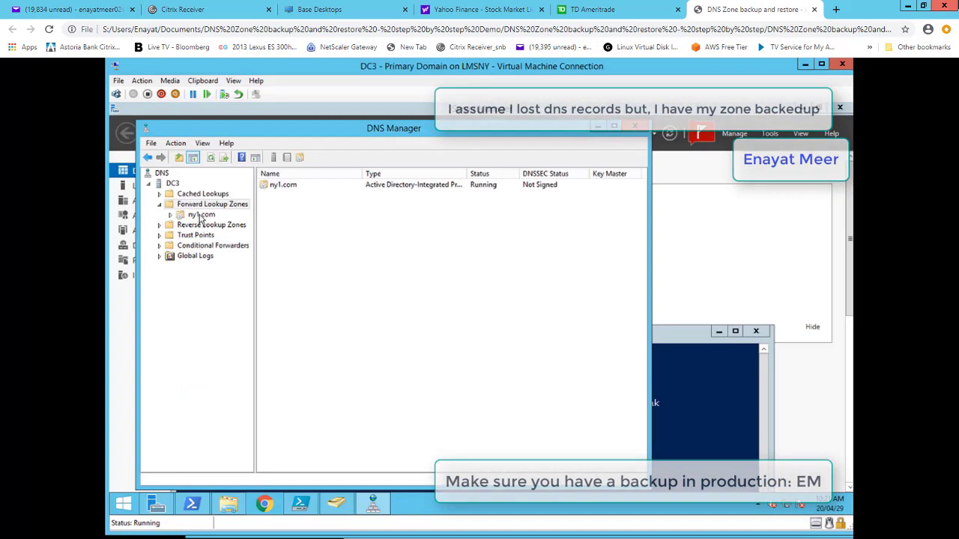
# Start a new primary zone kept out of Active Directory, named _msdcs.ny1.com
pyautogui.rightClick(203, 208)
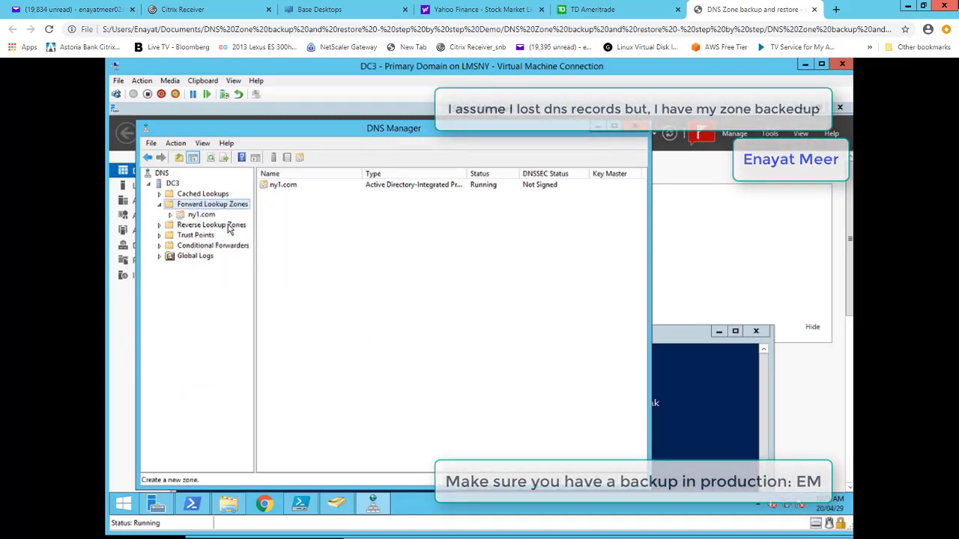
pyautogui.click(227, 211)
pyautogui.click(365, 342)
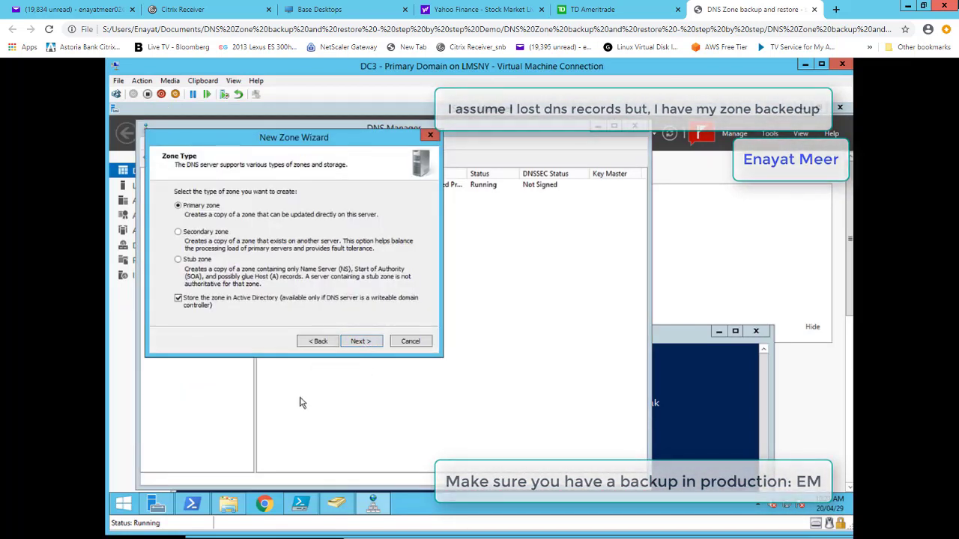
pyautogui.click(178, 299)
pyautogui.click(356, 343)
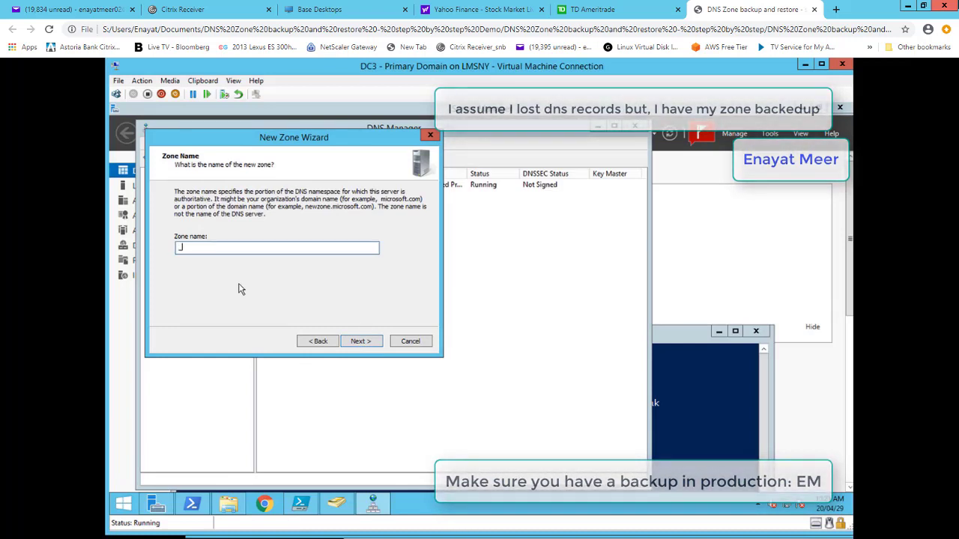
pyautogui.write('ms')
pyautogui.hotkey('shift', 'Home')
pyautogui.write('_msdcs.ny1.com')
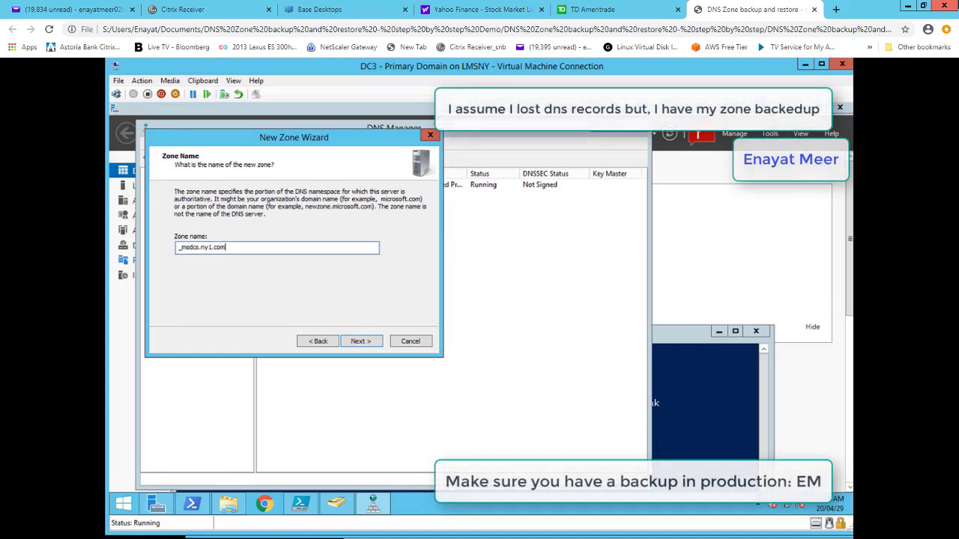
pyautogui.click(360, 341)
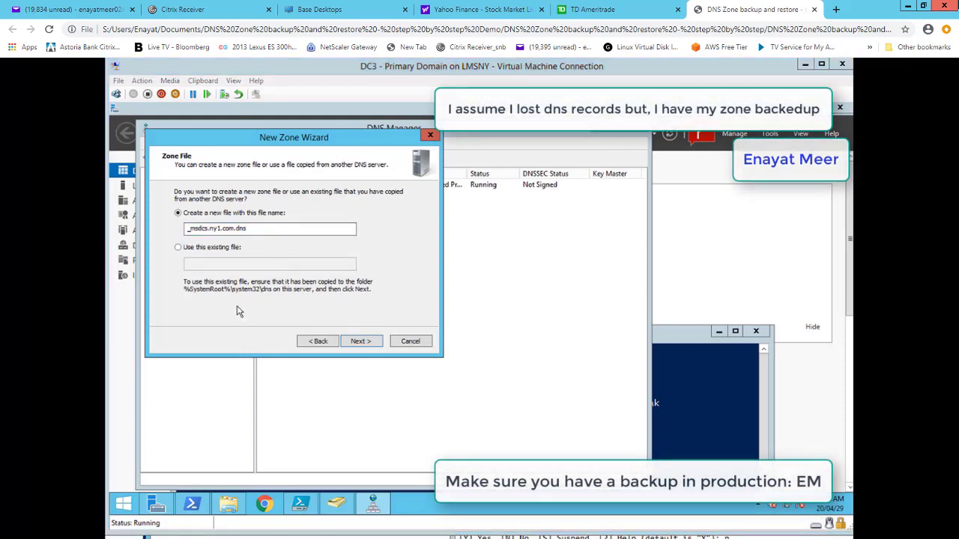
# Load the zone from the existing _msdcs.ny1.com.dns file with dynamic updates off, and finish
pyautogui.click(179, 248)
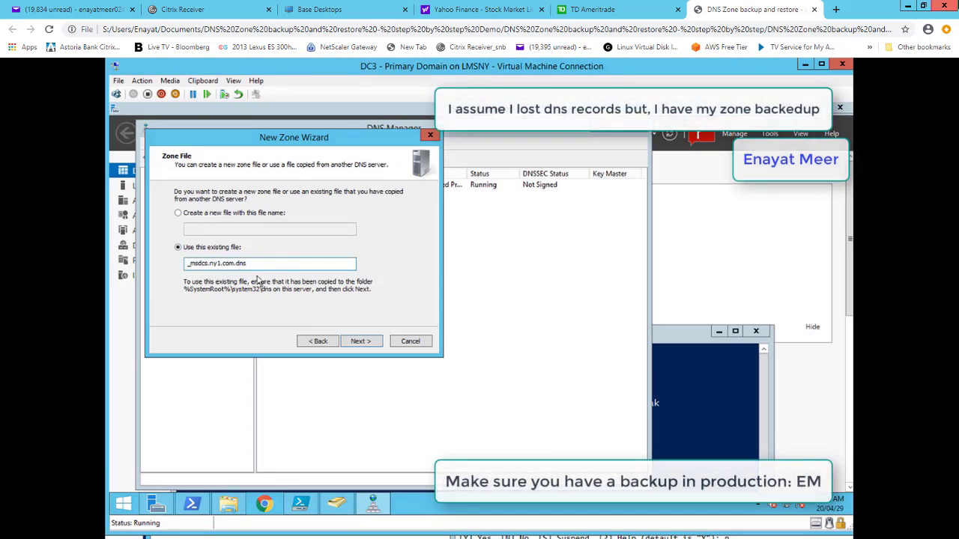
pyautogui.click(361, 342)
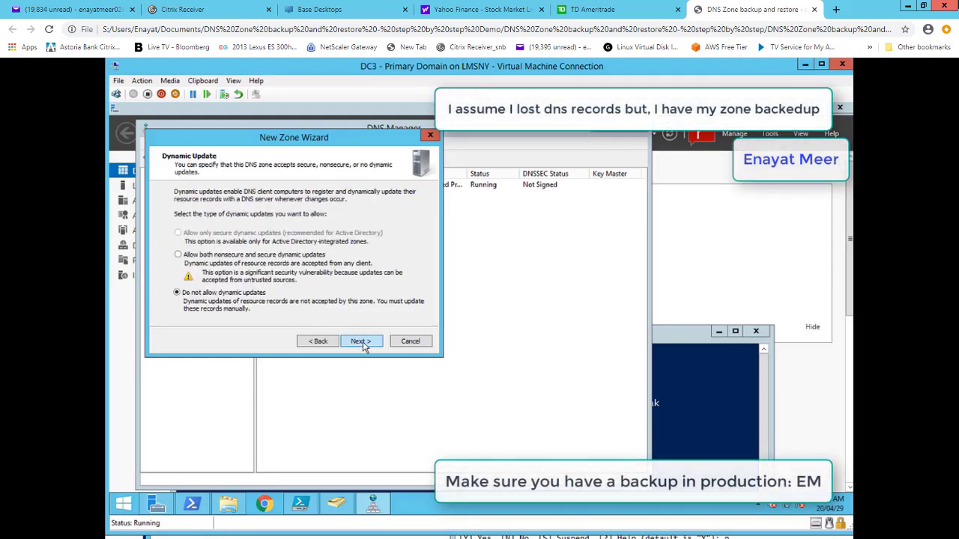
pyautogui.click(318, 341)
pyautogui.click(319, 342)
pyautogui.click(319, 342)
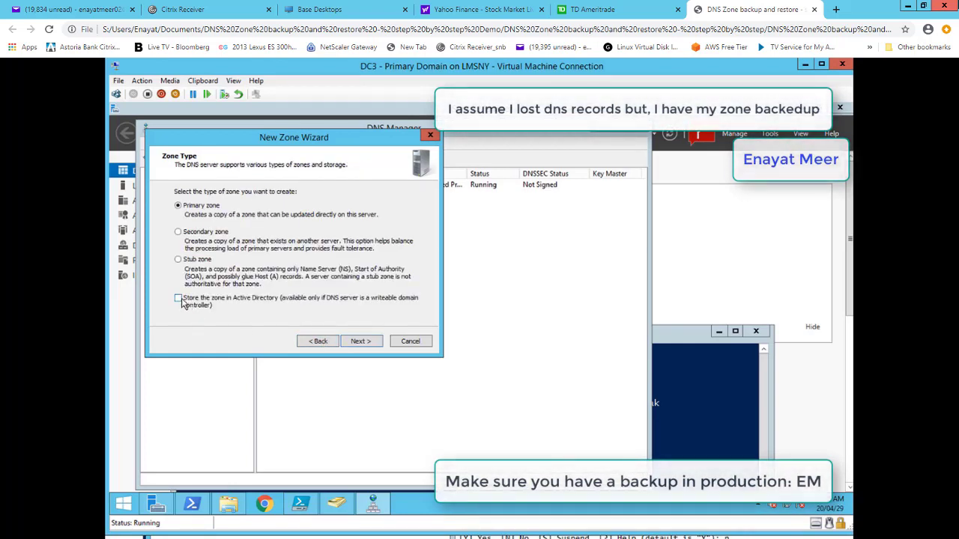
pyautogui.click(358, 342)
pyautogui.click(358, 342)
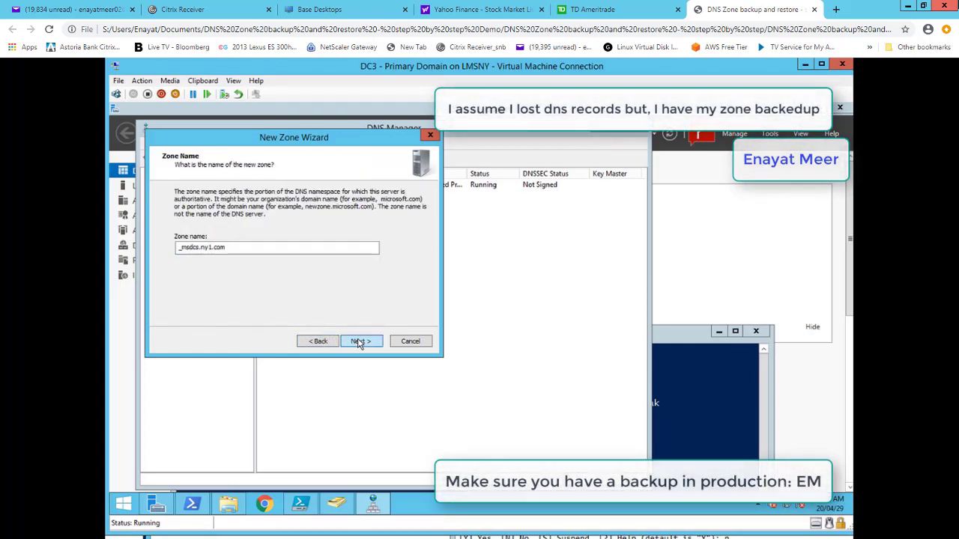
pyautogui.click(359, 341)
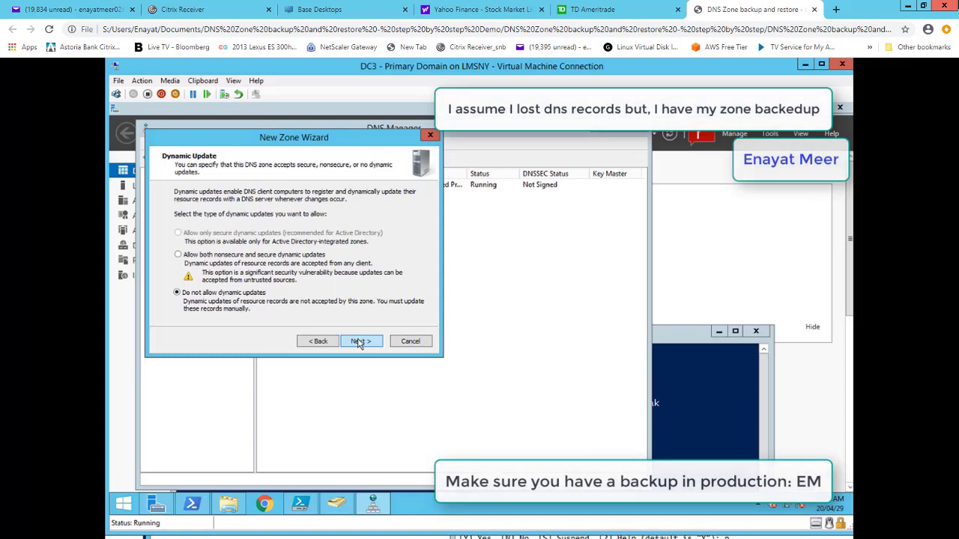
pyautogui.click(359, 341)
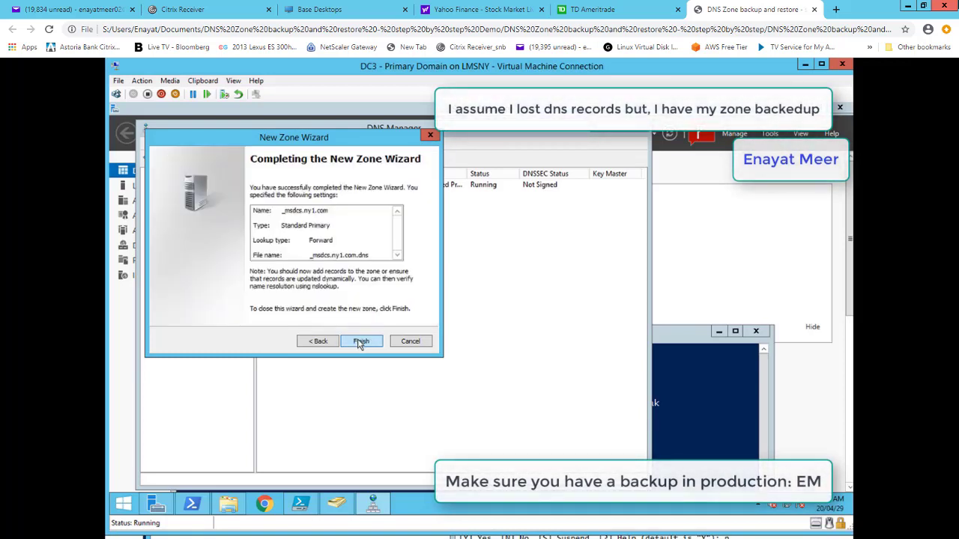
pyautogui.click(360, 342)
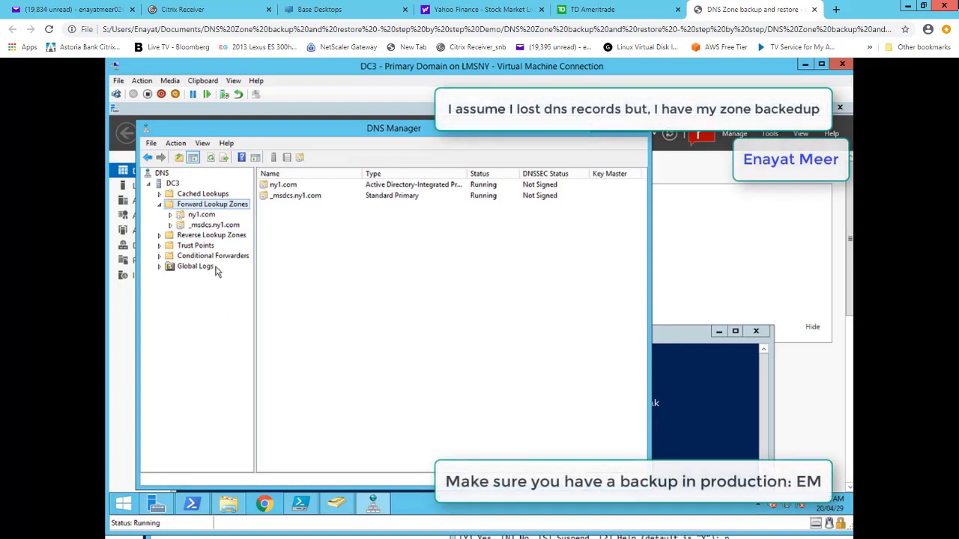
# Convert the _msdcs.ny1.com zone to Active Directory-integrated storage
pyautogui.click(208, 226)
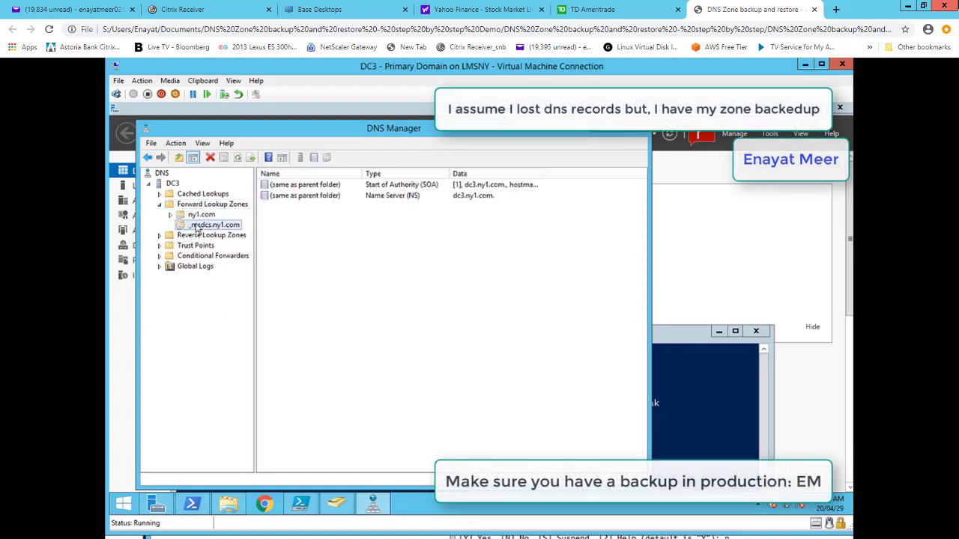
pyautogui.rightClick(197, 228)
pyautogui.click(266, 417)
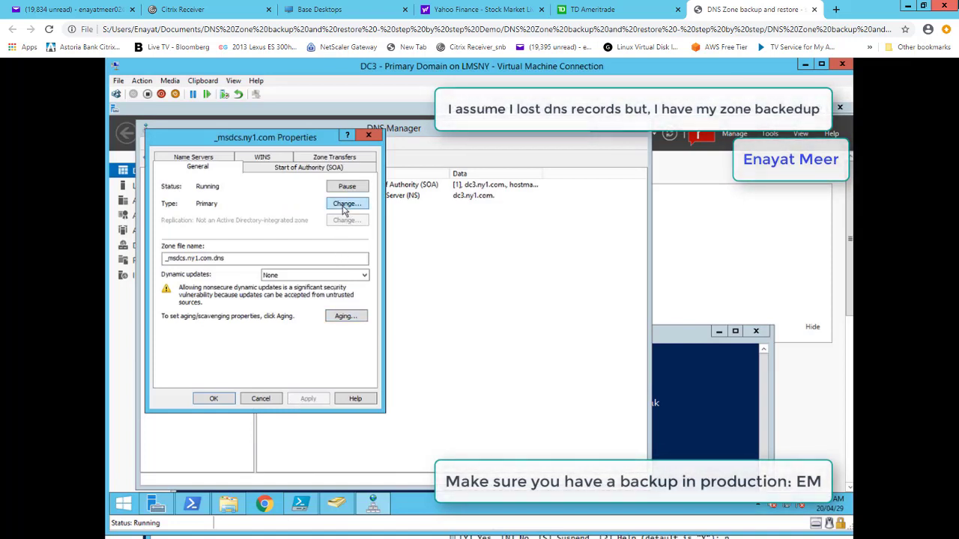
pyautogui.click(345, 205)
pyautogui.click(155, 313)
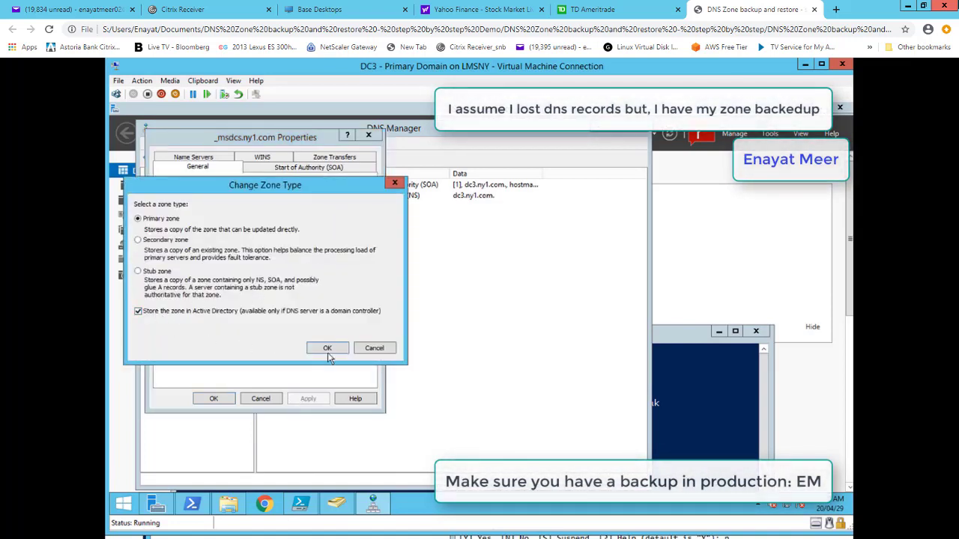
pyautogui.click(327, 348)
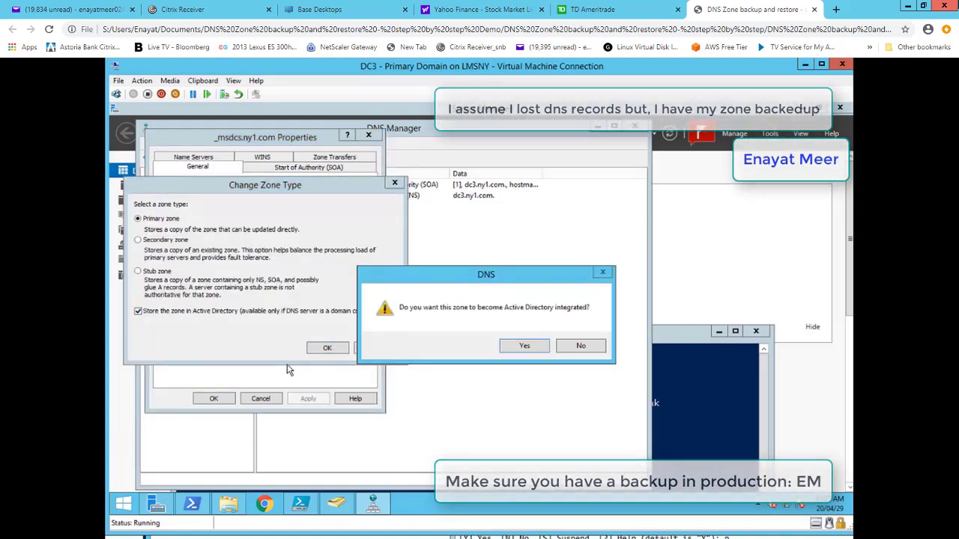
pyautogui.click(517, 348)
# Set the zone's dynamic updates to Secure only and save the properties
pyautogui.click(362, 277)
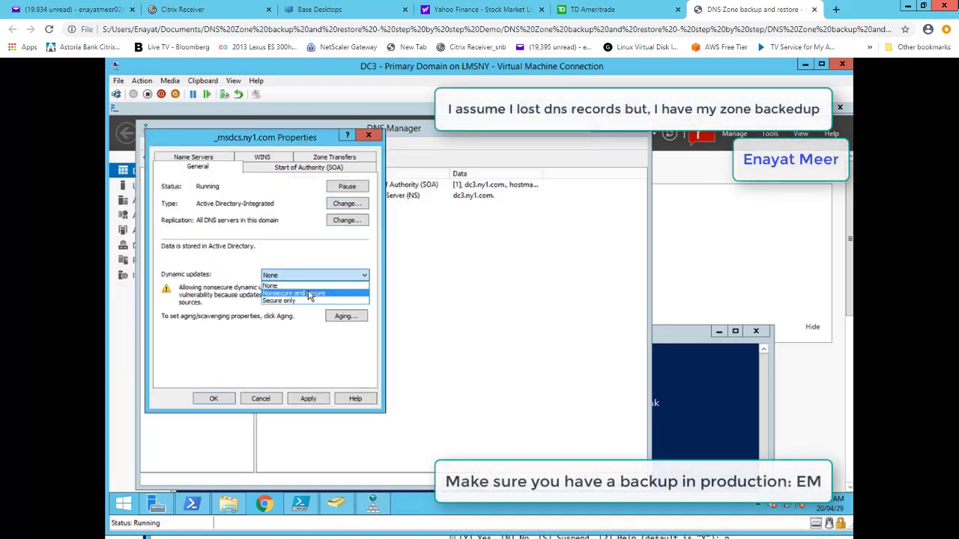
pyautogui.click(296, 300)
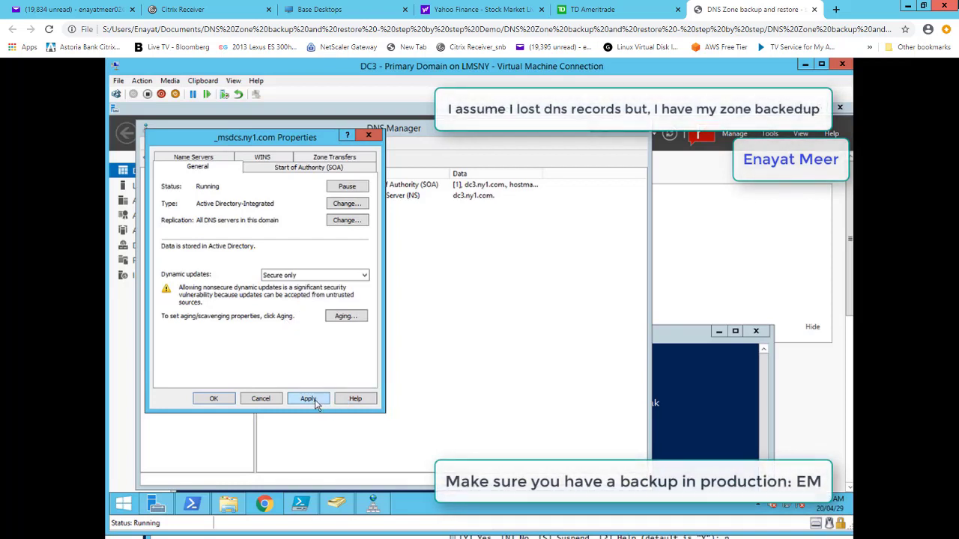
pyautogui.click(217, 399)
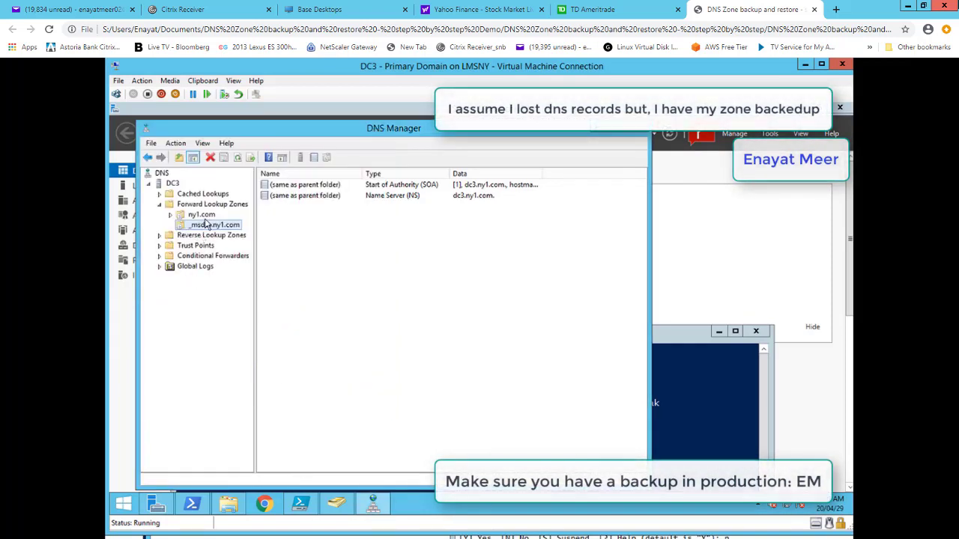
# Refresh the _msdcs.ny1.com zone and the zone listing
pyautogui.rightClick(207, 228)
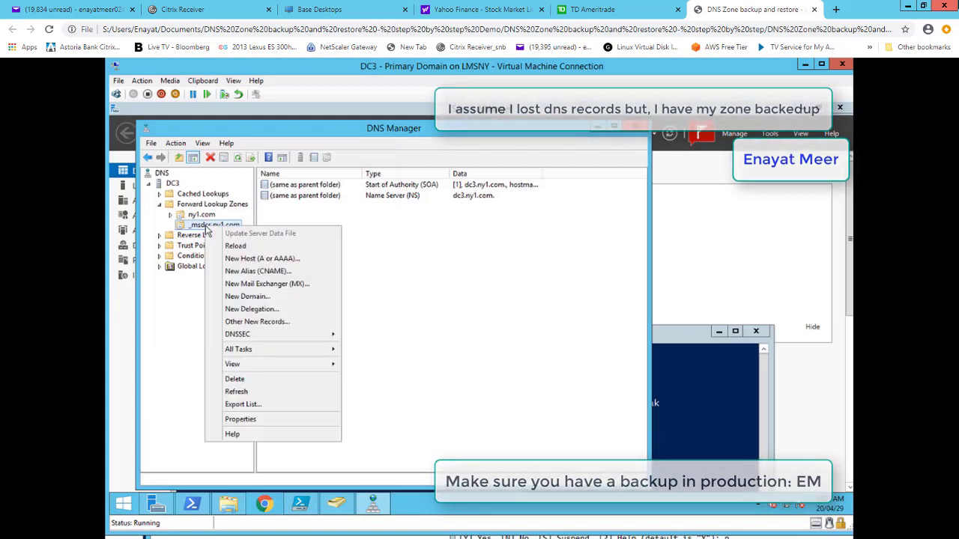
pyautogui.click(243, 392)
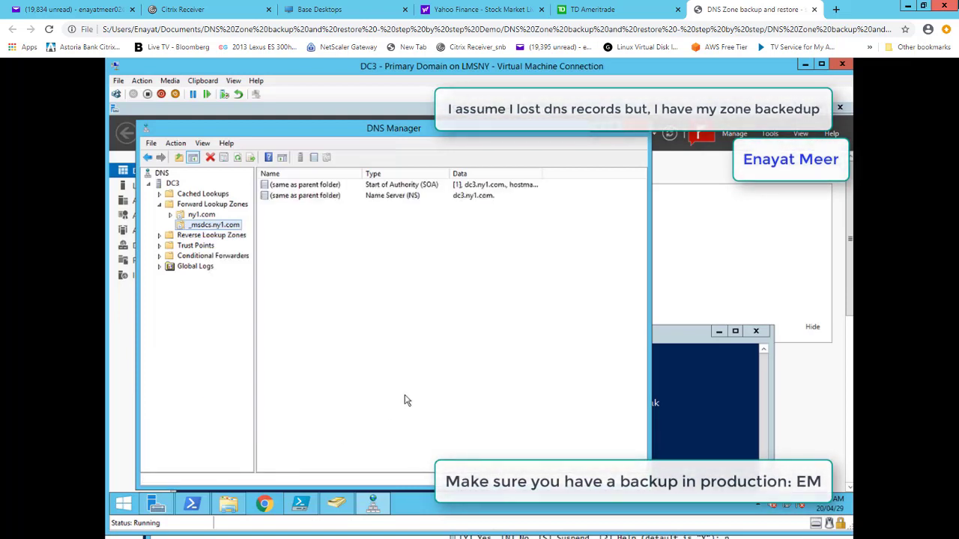
pyautogui.click(237, 158)
# Bring up the DC3 DNS server's context actions
pyautogui.click(175, 185)
pyautogui.rightClick(176, 186)
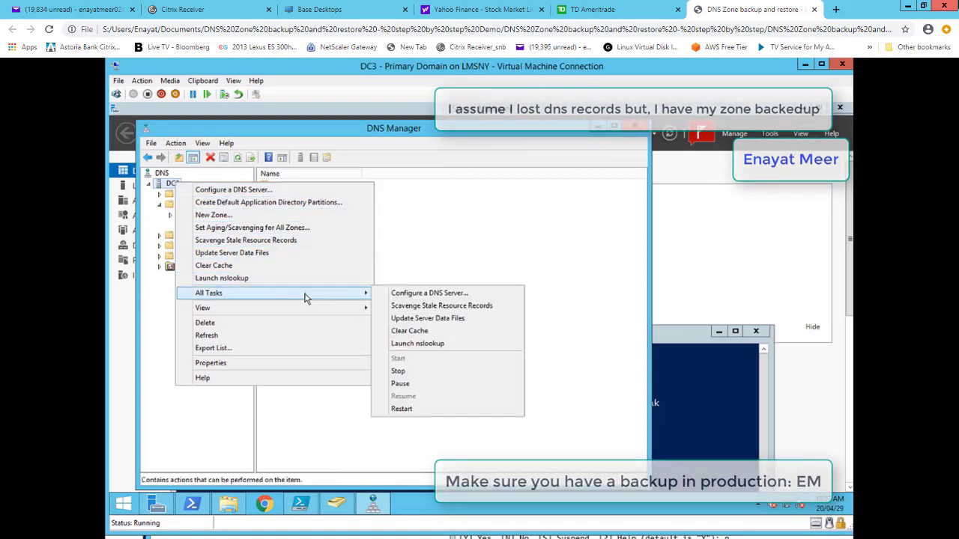
pyautogui.moveTo(626, 83)
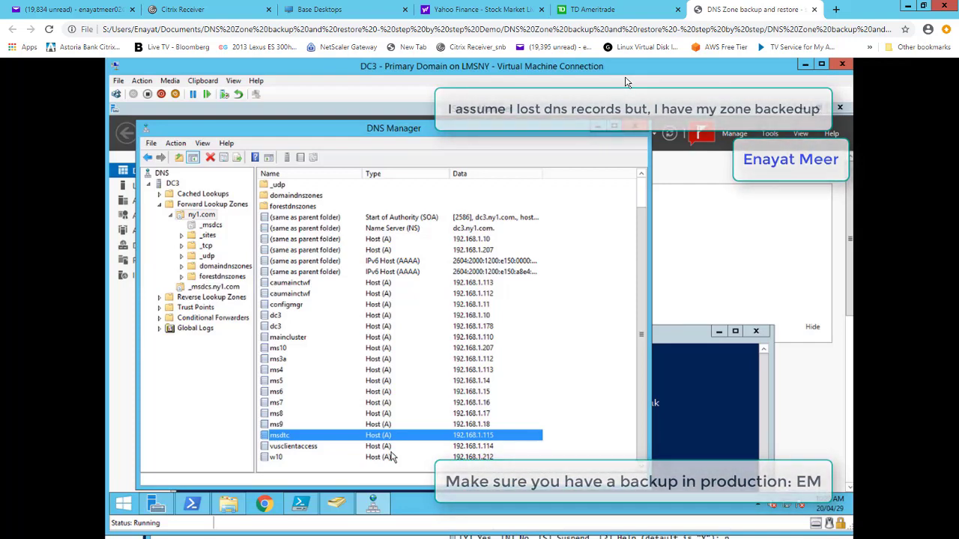
# Close DNS Manager and bring up Server Manager's administrative Tools list
pyautogui.click(336, 503)
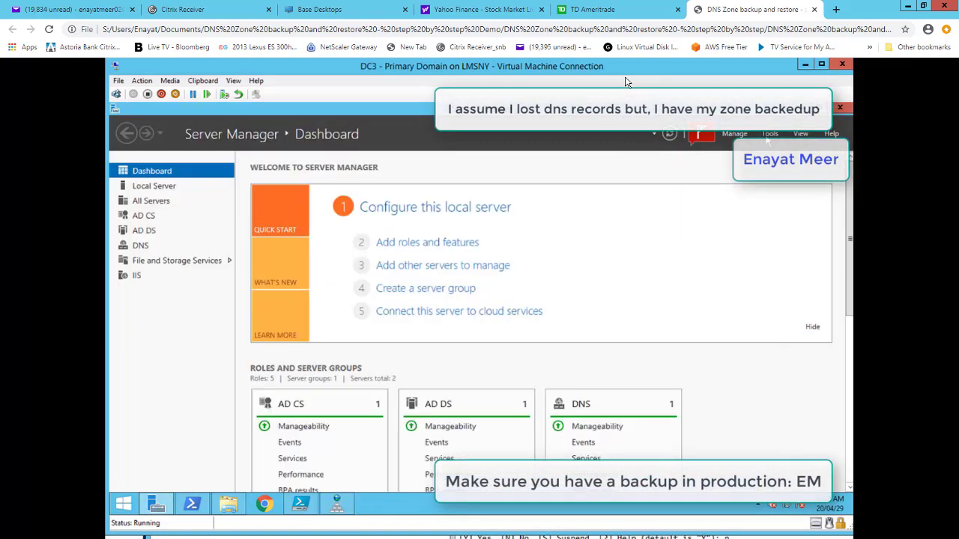
pyautogui.click(768, 137)
pyautogui.press('Escape')
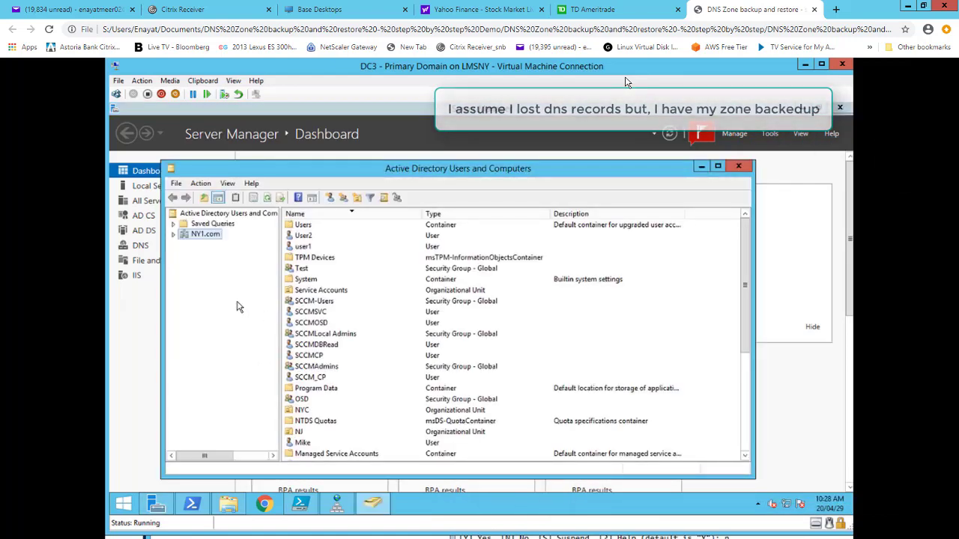
# Expand the NY1.com domain to show Builtin, Computers, Domain Controllers and other containers
pyautogui.click(173, 234)
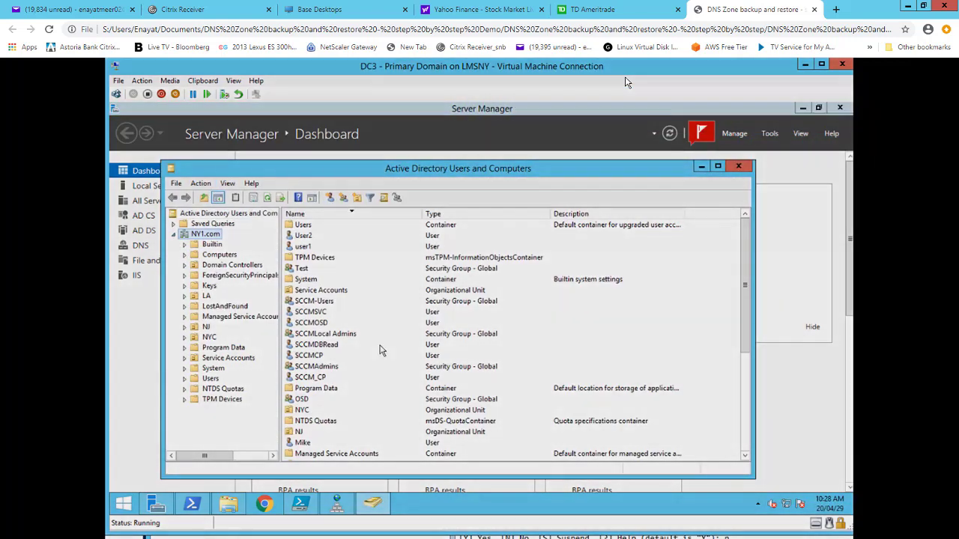